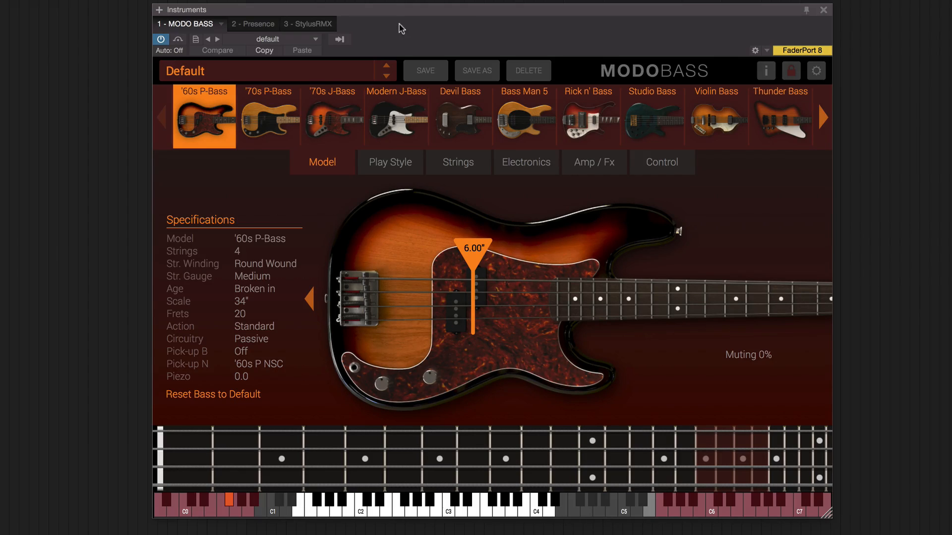
# Step: Audition several bass models, including '70s P-Bass, '70s J-Bass, Devil Bass, Modern J-Bass, Thunder Bass, Japan Bass and Flame Bass
pyautogui.click(290, 138)
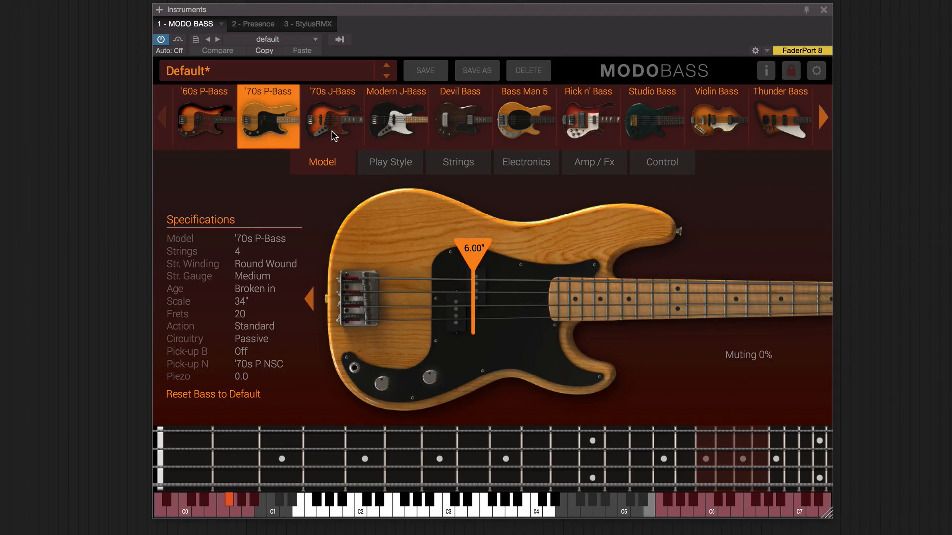
pyautogui.click(327, 135)
pyautogui.click(472, 132)
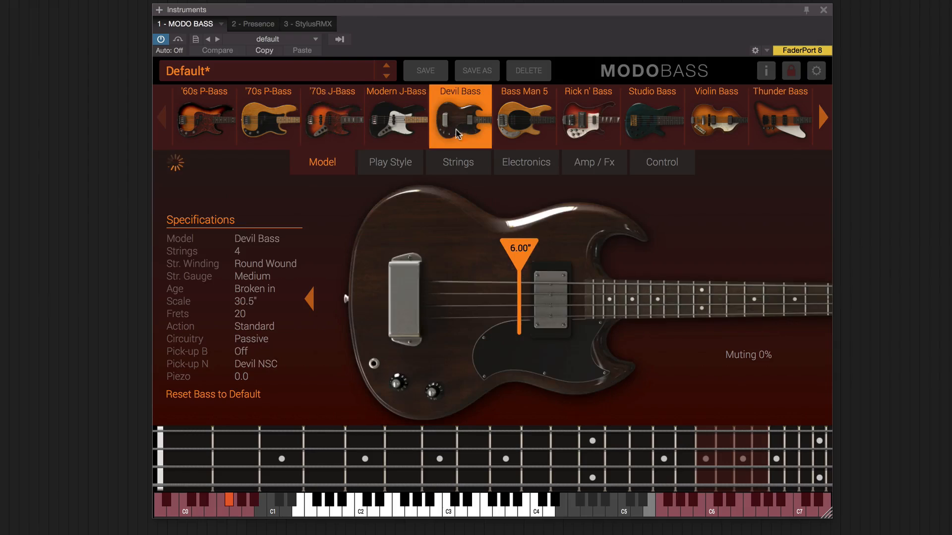
pyautogui.click(414, 130)
pyautogui.click(821, 121)
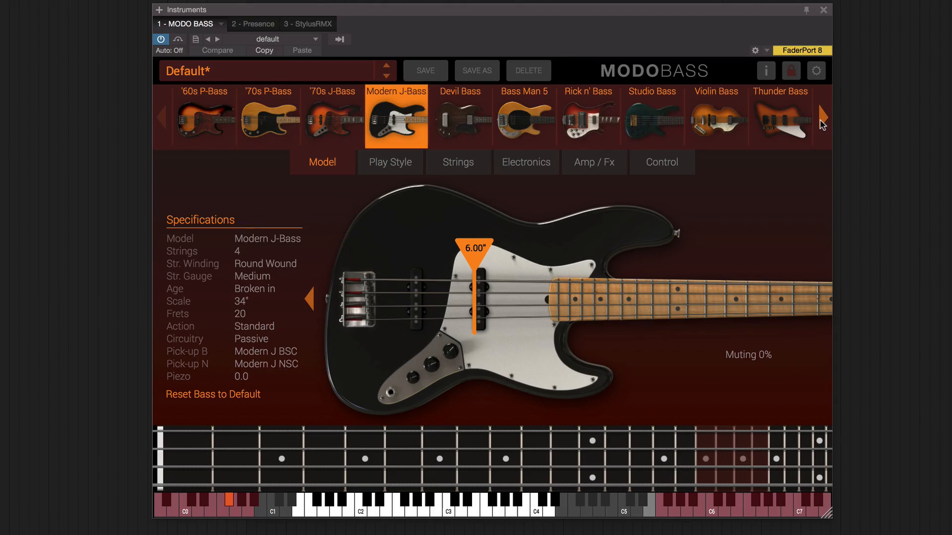
pyautogui.click(165, 119)
pyautogui.click(821, 121)
pyautogui.click(655, 97)
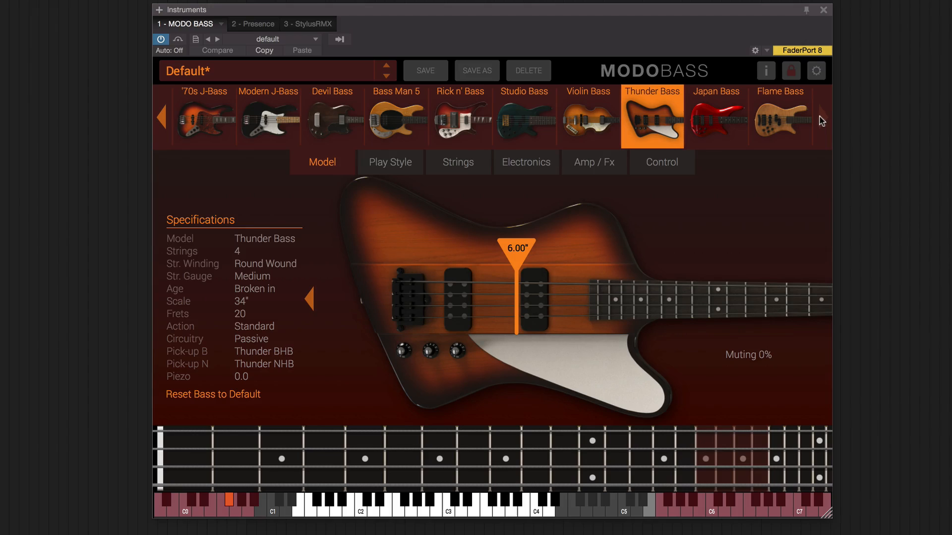
pyautogui.click(724, 123)
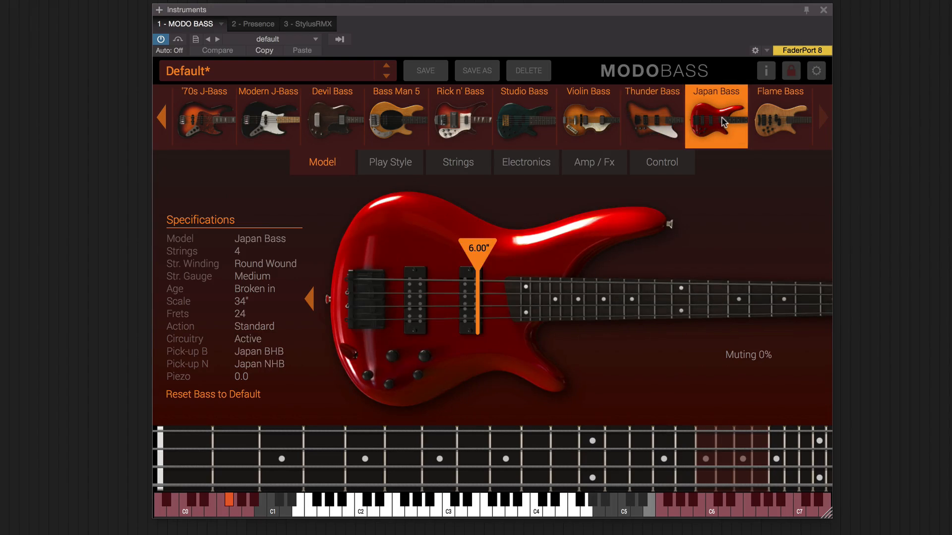
pyautogui.click(792, 120)
# Step: Choose the '70s J-Bass model and move its plucking position to 6.85"
pyautogui.click(199, 122)
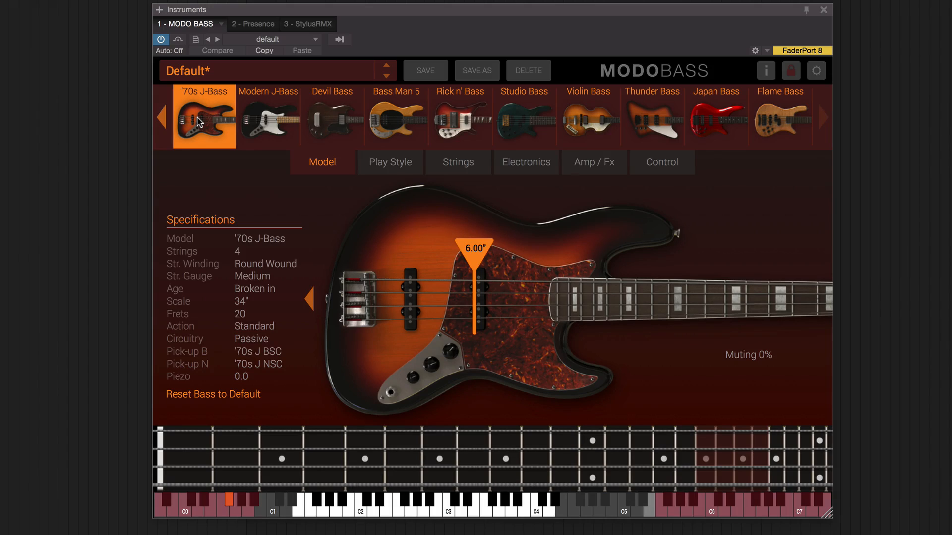
pyautogui.moveTo(474, 249)
pyautogui.mouseDown()
pyautogui.moveTo(520, 252)
pyautogui.moveTo(437, 252)
pyautogui.moveTo(490, 251)
pyautogui.mouseUp()
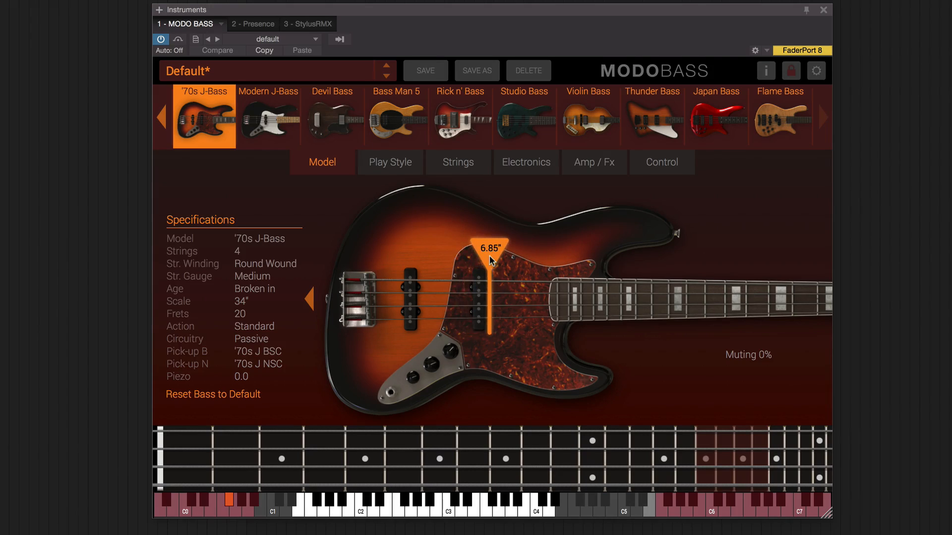
# Step: Review the play style options and set the bass to 5 strings
pyautogui.click(383, 167)
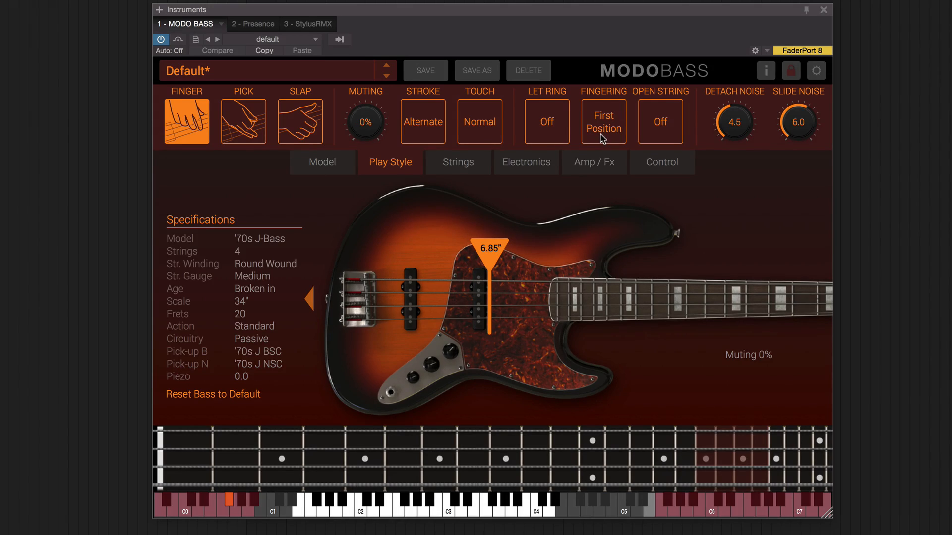
pyautogui.click(473, 164)
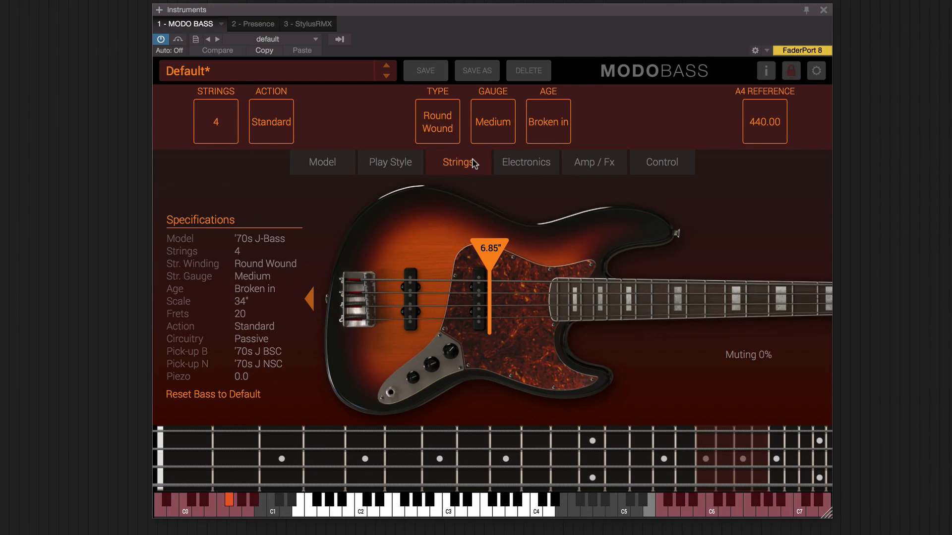
pyautogui.click(202, 125)
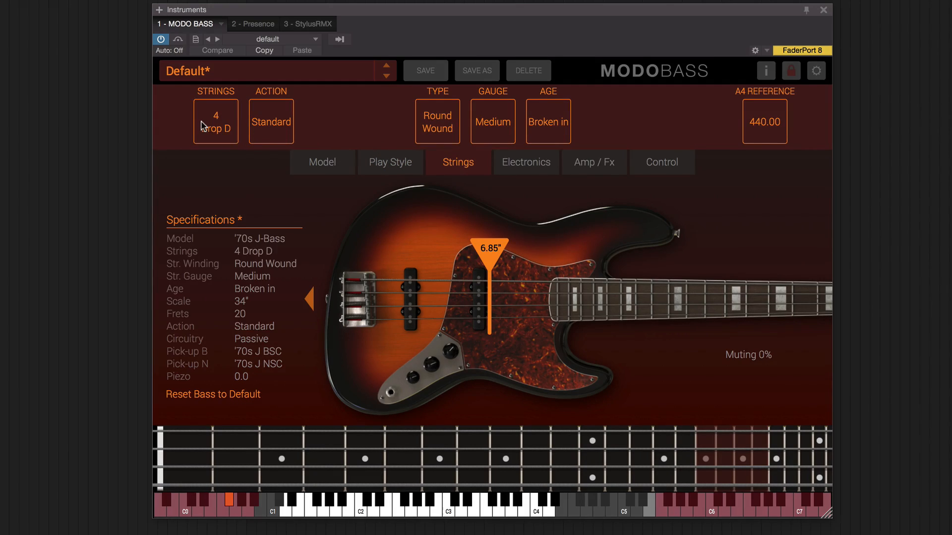
pyautogui.click(202, 125)
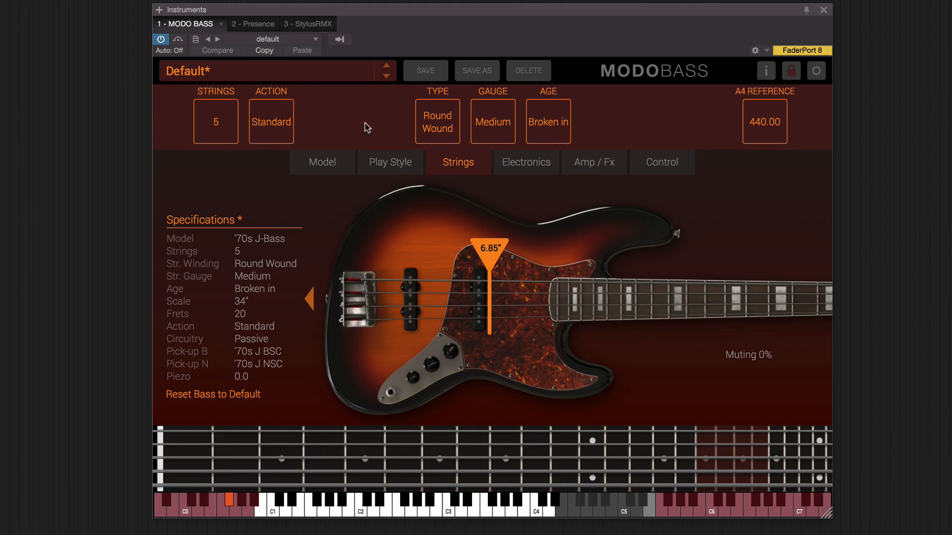
# Step: Inspect the Tube amp and the Octaver pedal settings, and switch the amp back to Solid State
pyautogui.click(591, 166)
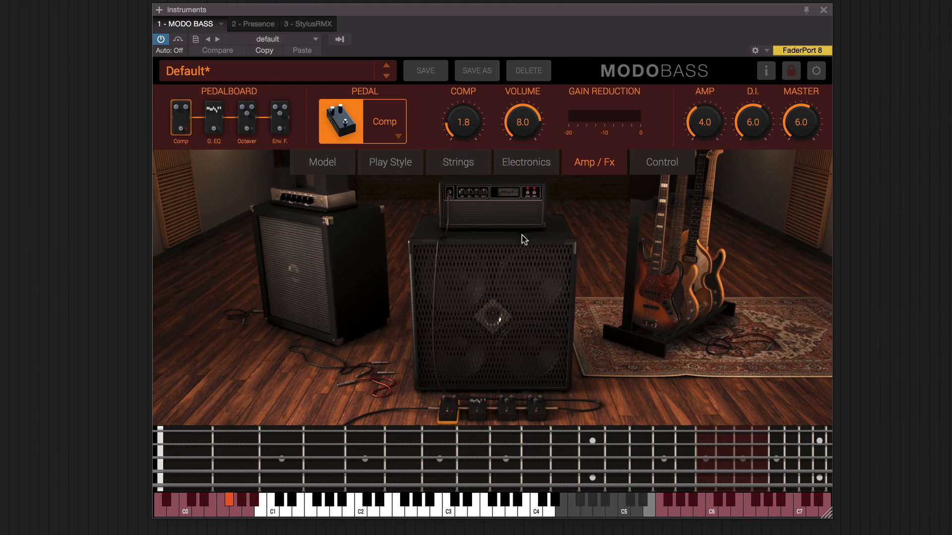
pyautogui.click(363, 257)
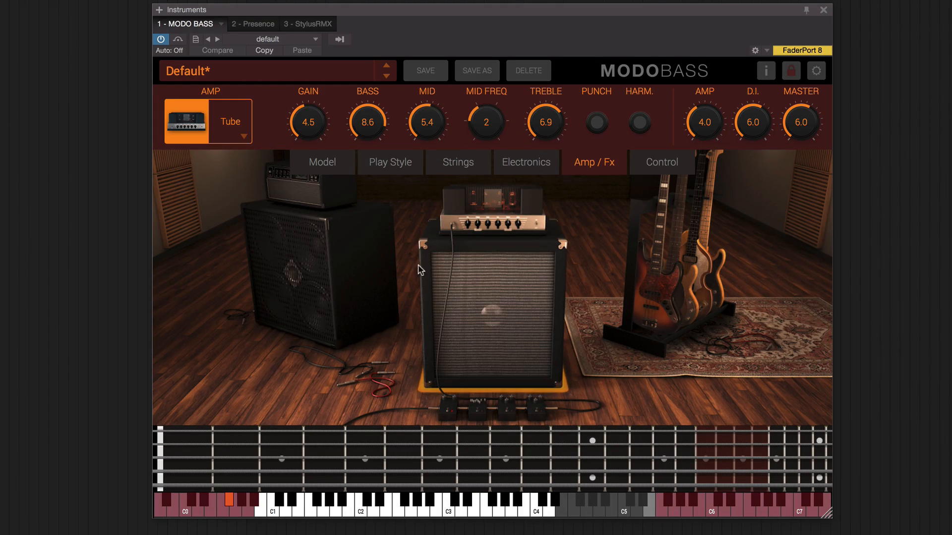
pyautogui.click(504, 400)
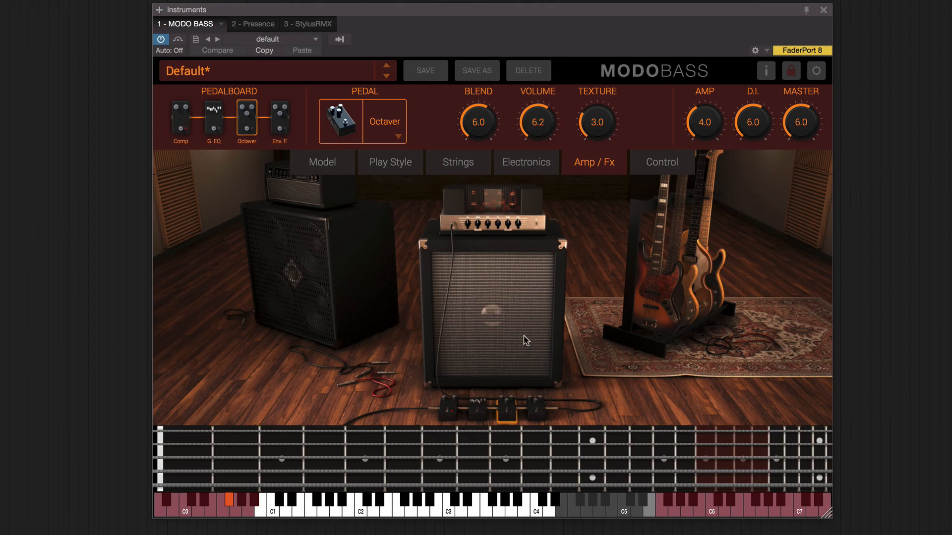
pyautogui.click(362, 266)
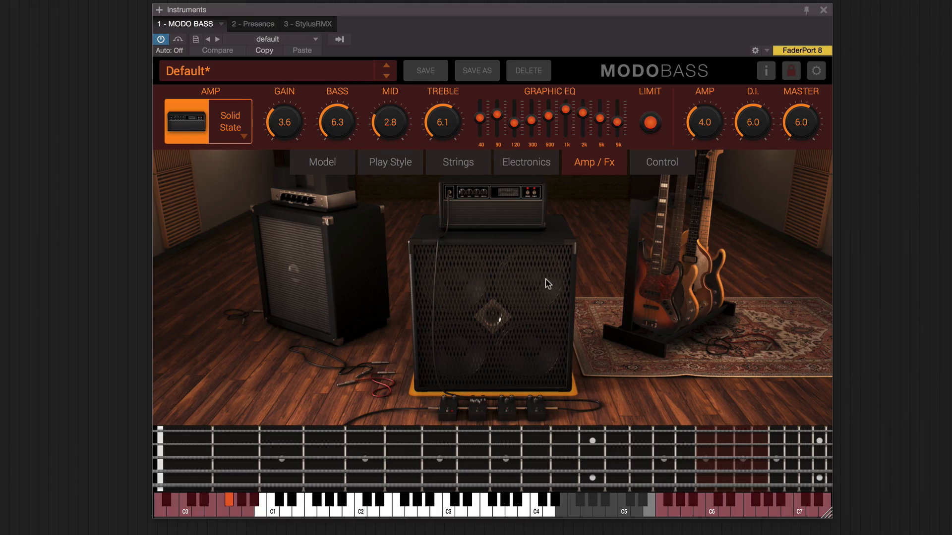
# Step: Review the controller assignments and keyswitches map, and return to the bass model view
pyautogui.click(331, 163)
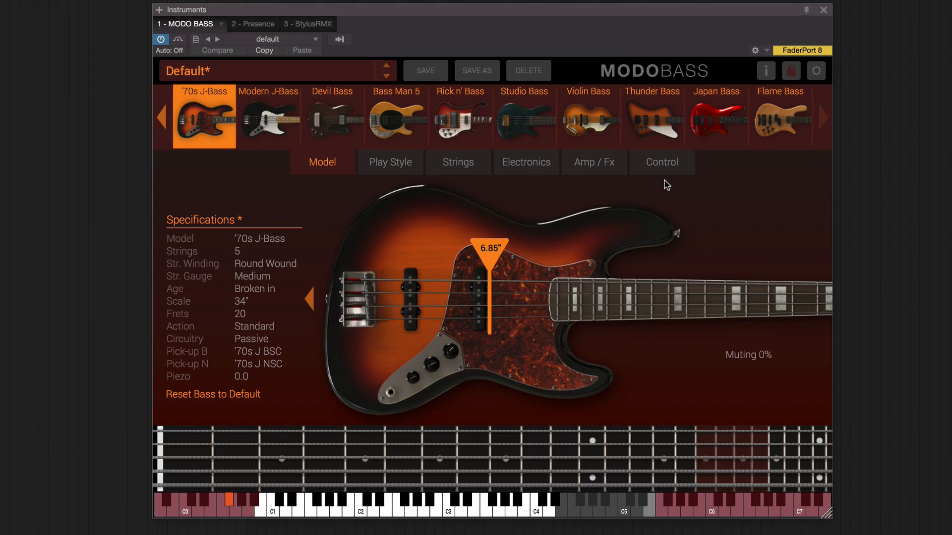
pyautogui.click(659, 162)
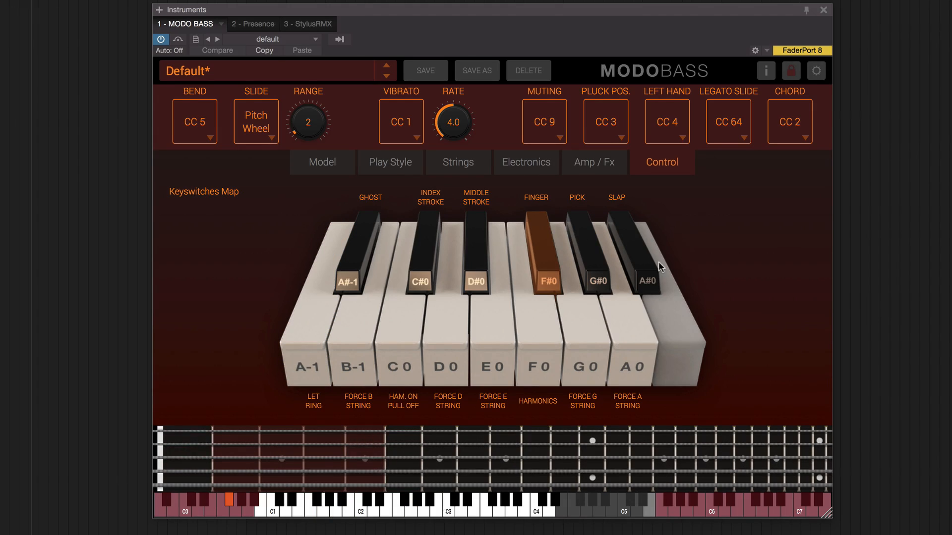
pyautogui.click(343, 167)
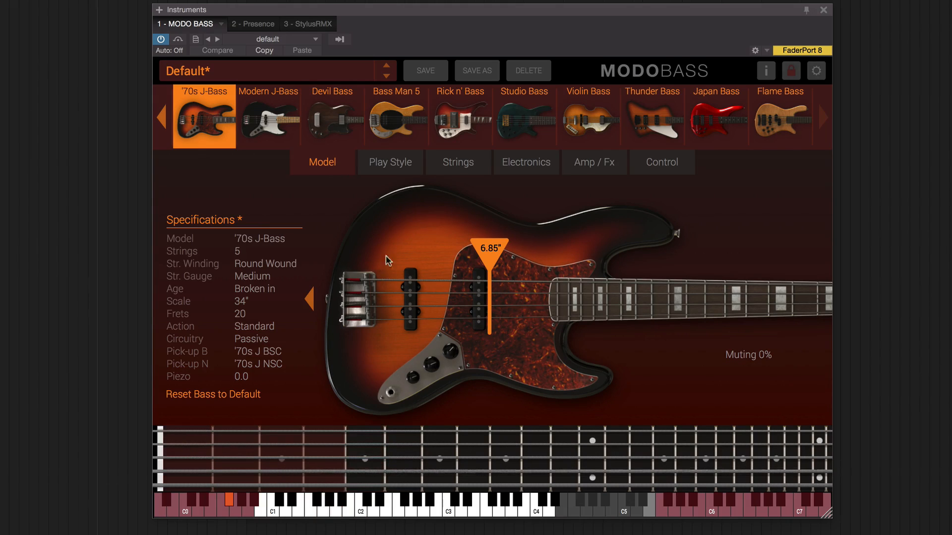
# Step: Cycle the string setup through 4, 4 Drop D and 5 strings, finishing on 5 strings
pyautogui.click(487, 163)
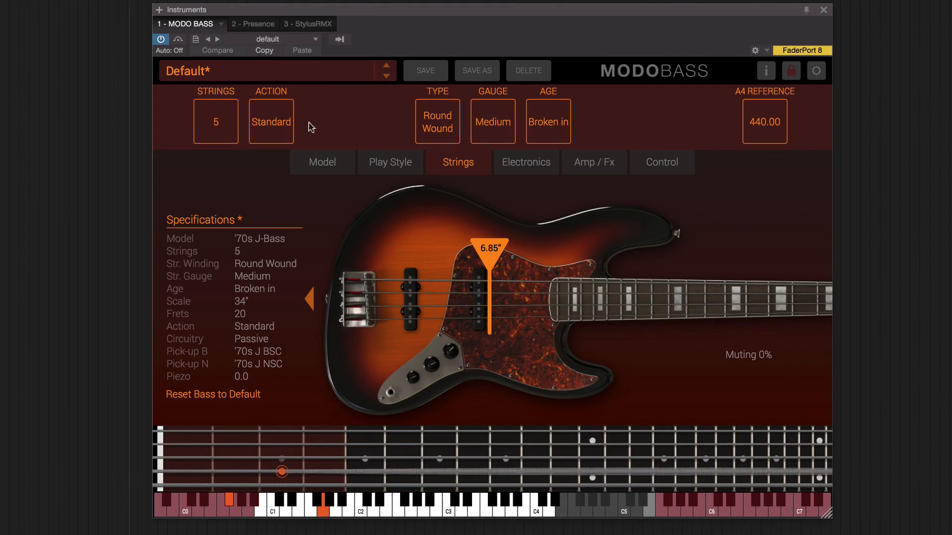
pyautogui.click(206, 124)
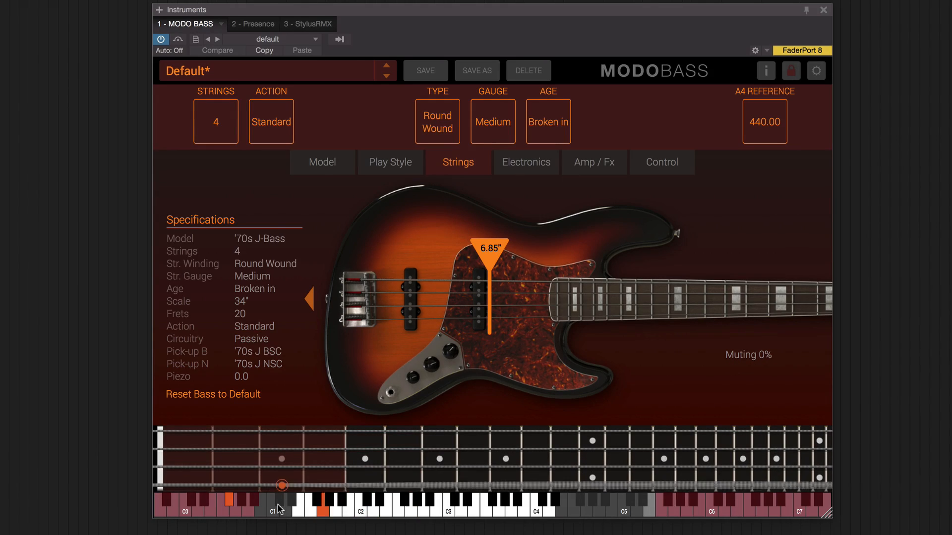
pyautogui.click(228, 131)
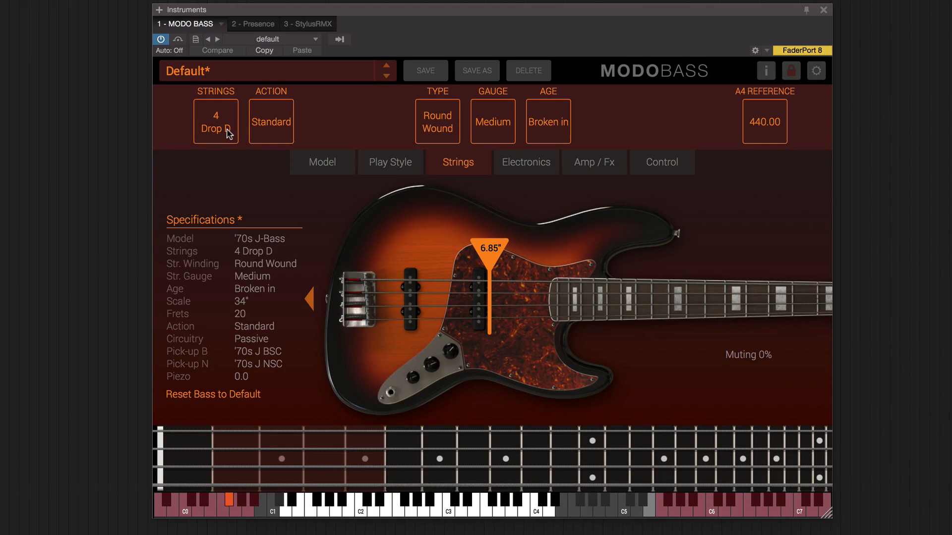
pyautogui.click(228, 132)
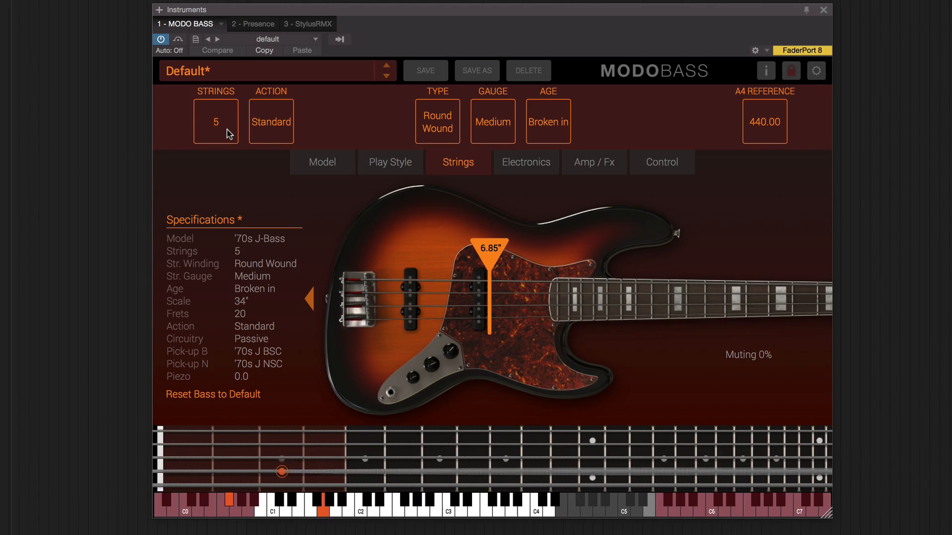
pyautogui.click(229, 133)
pyautogui.click(228, 132)
pyautogui.click(228, 128)
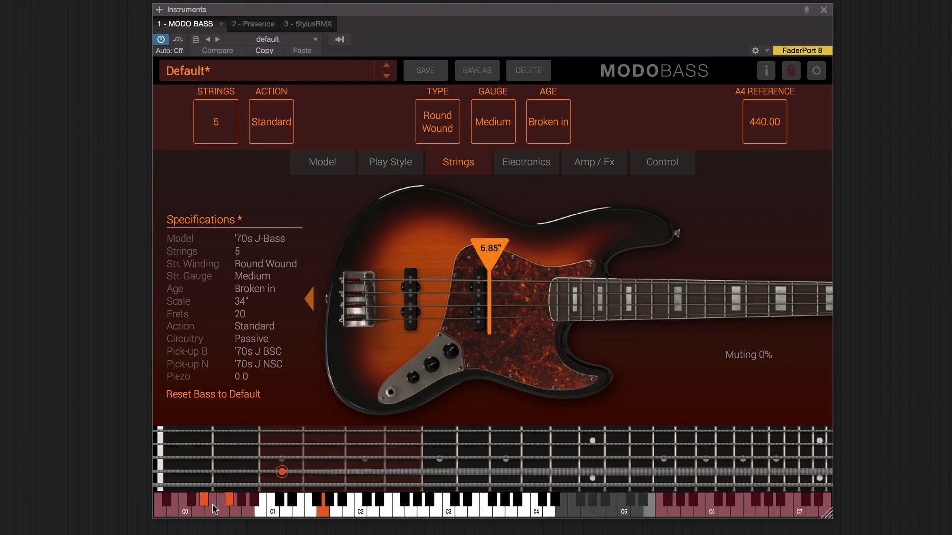
# Step: Check the keyswitches map again and try the Modern J-Bass model
pyautogui.click(686, 164)
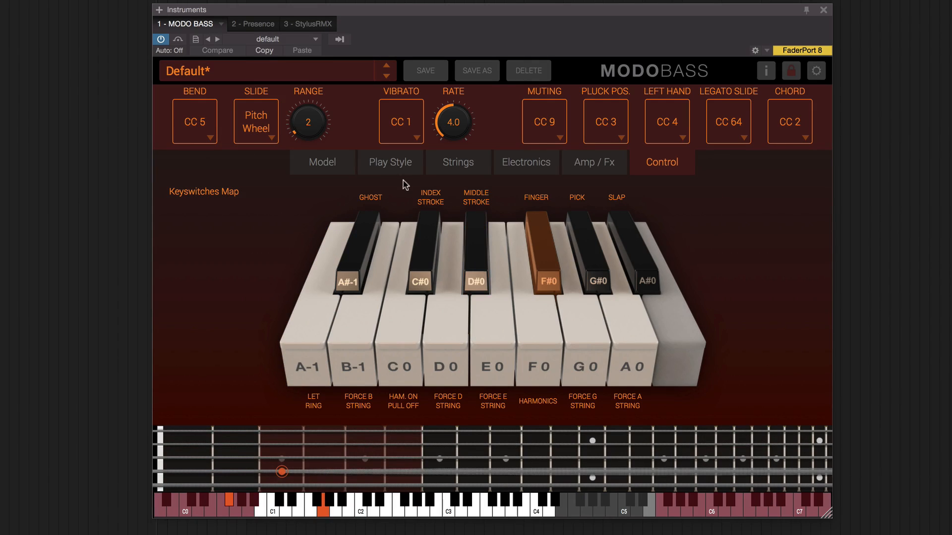
pyautogui.click(337, 168)
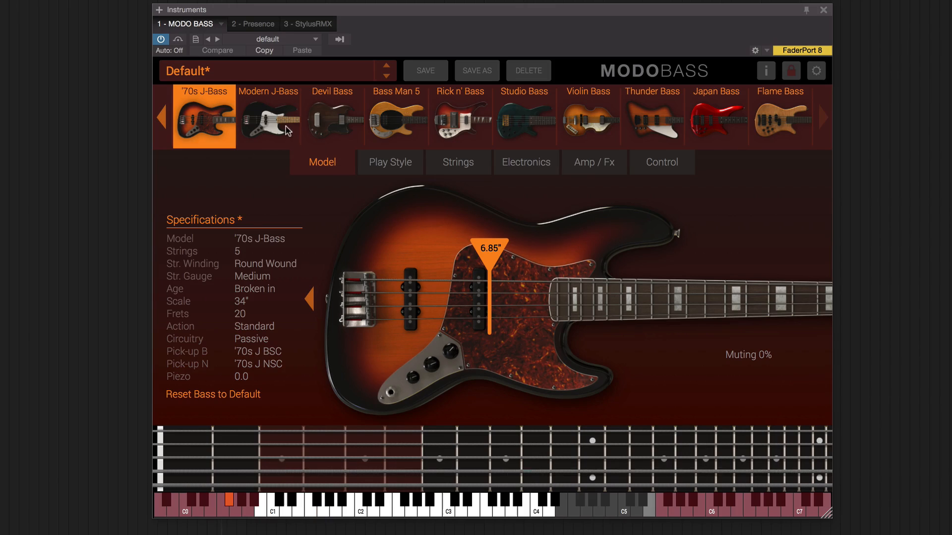
pyautogui.click(266, 124)
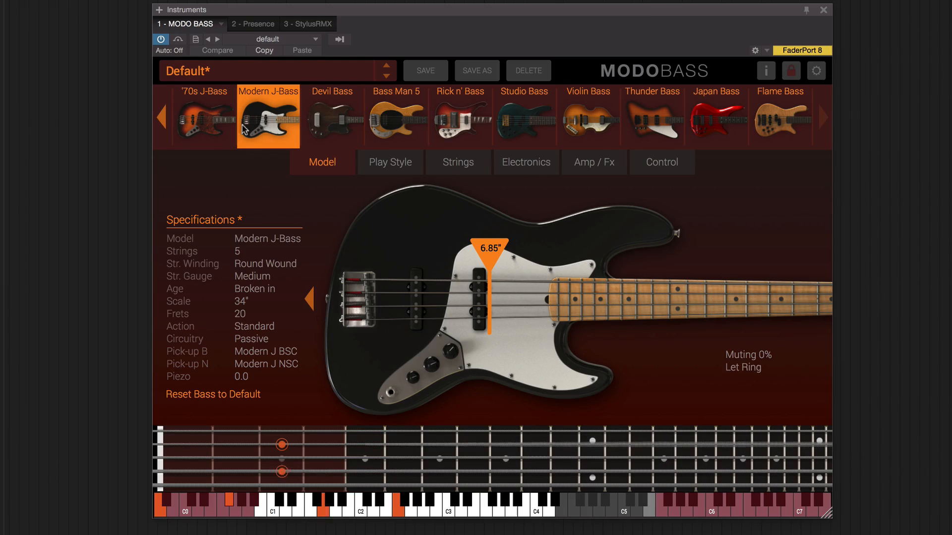
# Step: Select the '60s P-Bass model and move its plucking position to 1.80"
pyautogui.click(163, 122)
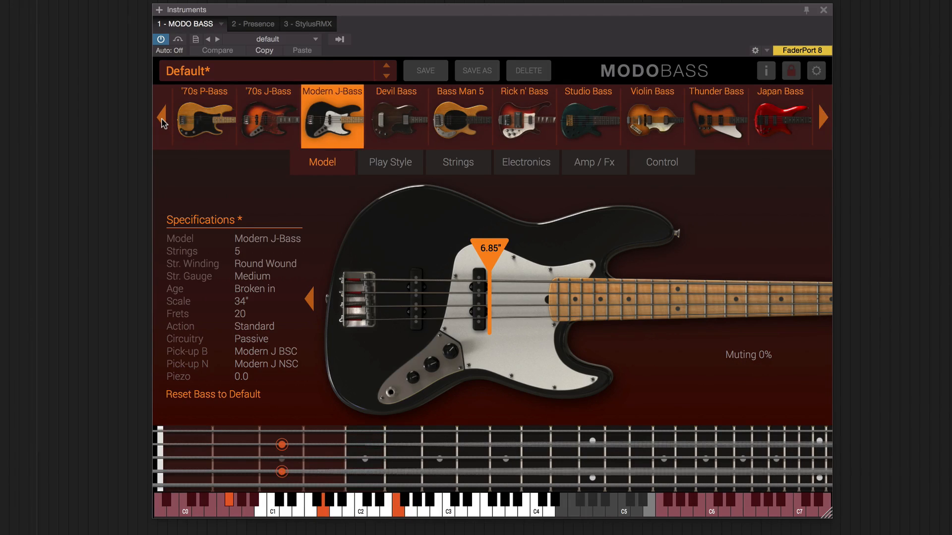
pyautogui.click(163, 122)
pyautogui.click(196, 124)
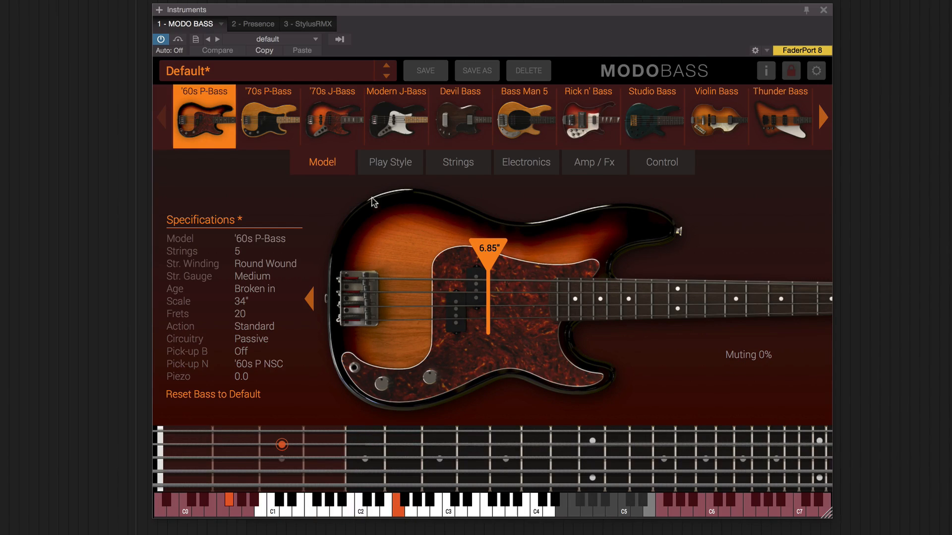
pyautogui.moveTo(478, 250)
pyautogui.mouseDown()
pyautogui.moveTo(425, 250)
pyautogui.moveTo(538, 251)
pyautogui.moveTo(392, 244)
pyautogui.mouseUp()
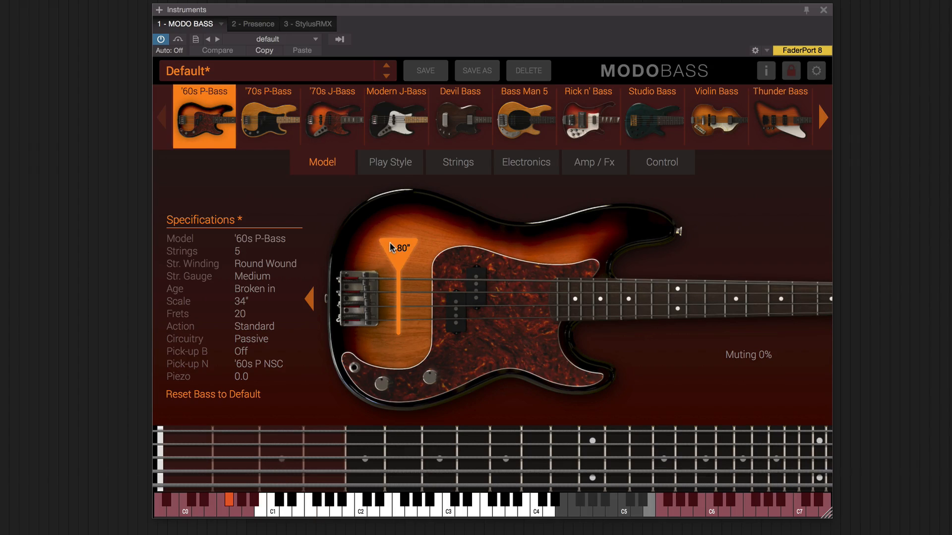
# Step: Try the Pick and Slap play styles, raise muting to 43% and return to the Finger style
pyautogui.click(386, 164)
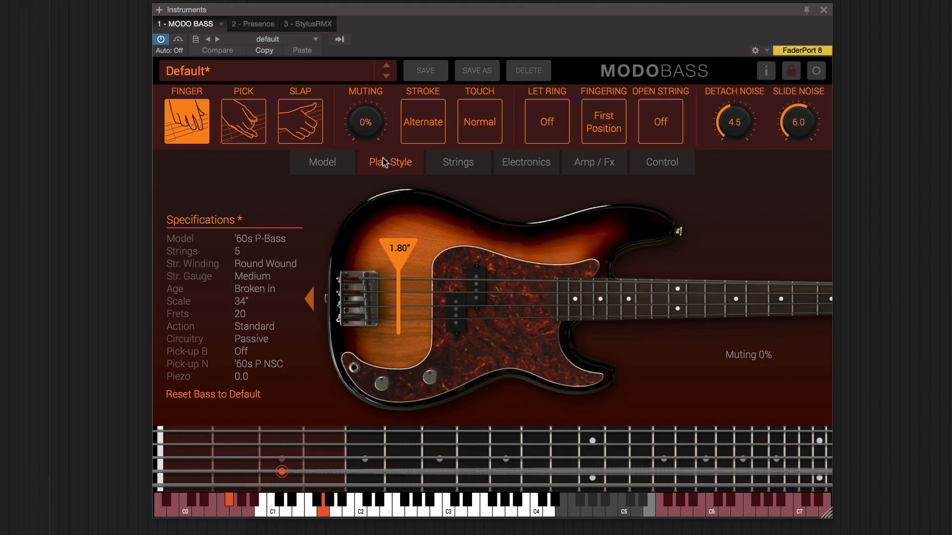
pyautogui.click(254, 135)
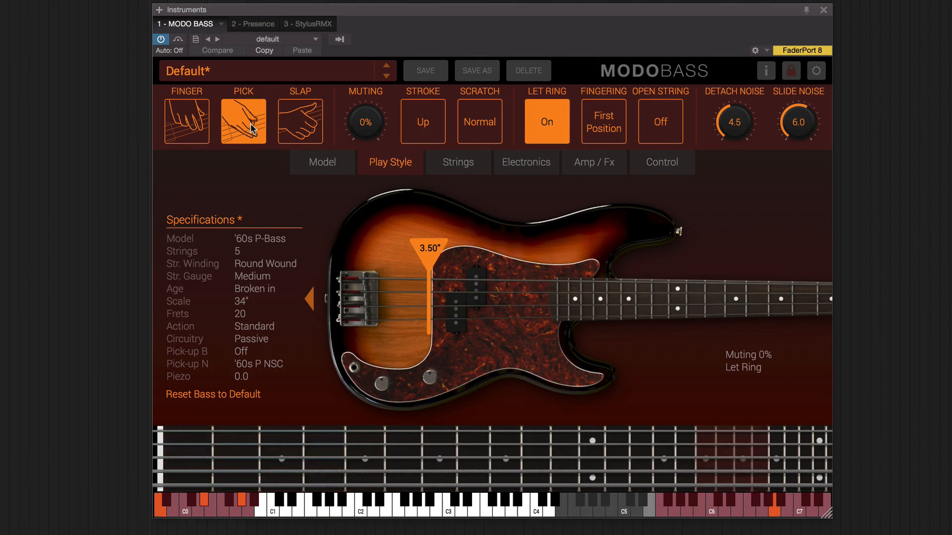
pyautogui.click(307, 135)
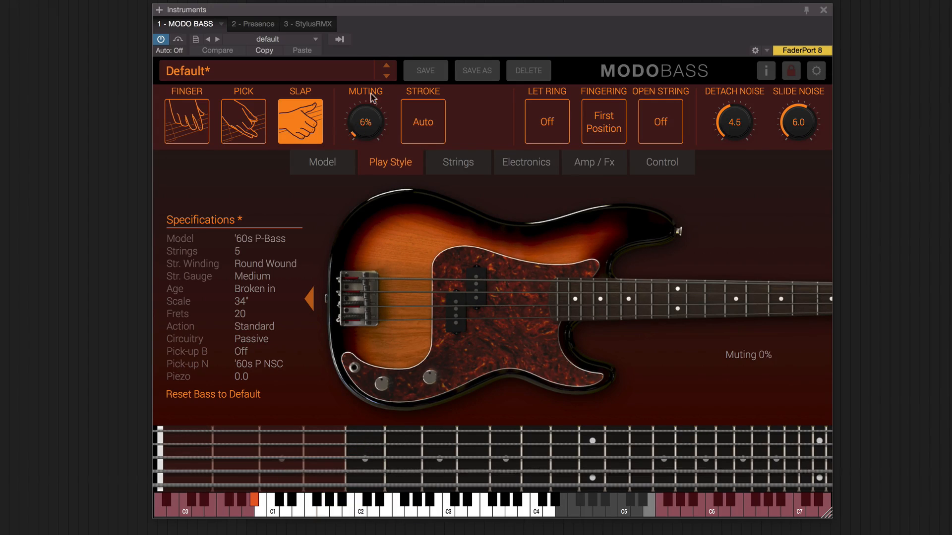
pyautogui.moveTo(362, 120); pyautogui.dragTo(378, 48)
pyautogui.click(204, 140)
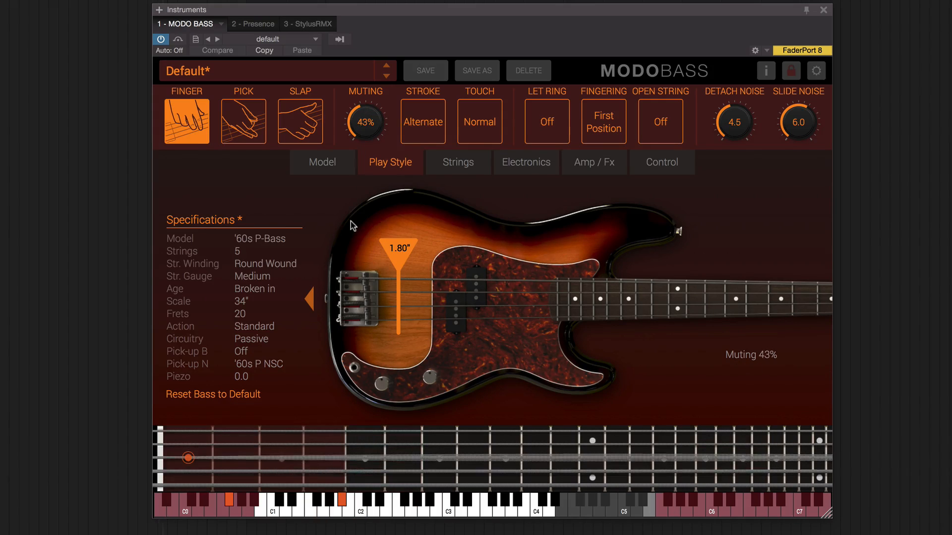
# Step: Set the muting to 0% and the fingering mode to Easy
pyautogui.moveTo(355, 114); pyautogui.dragTo(355, 182)
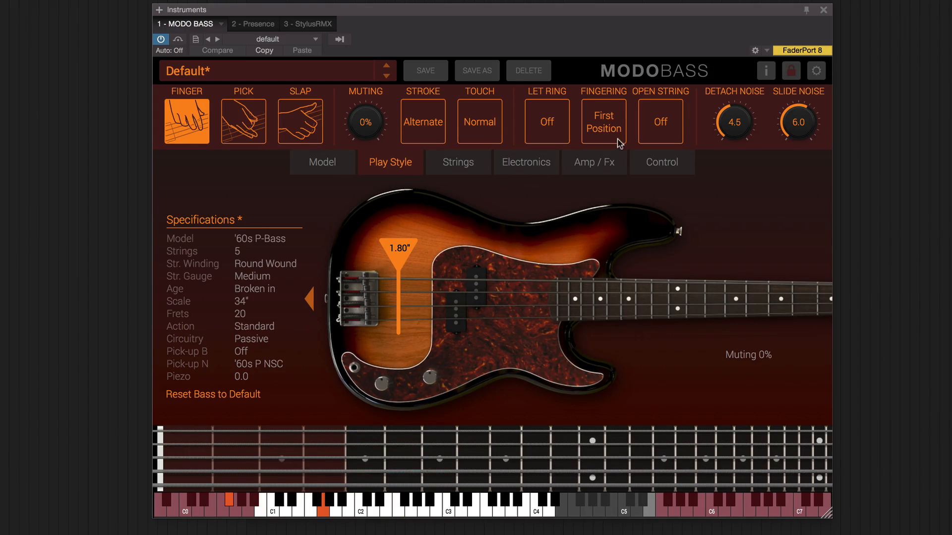
pyautogui.click(604, 127)
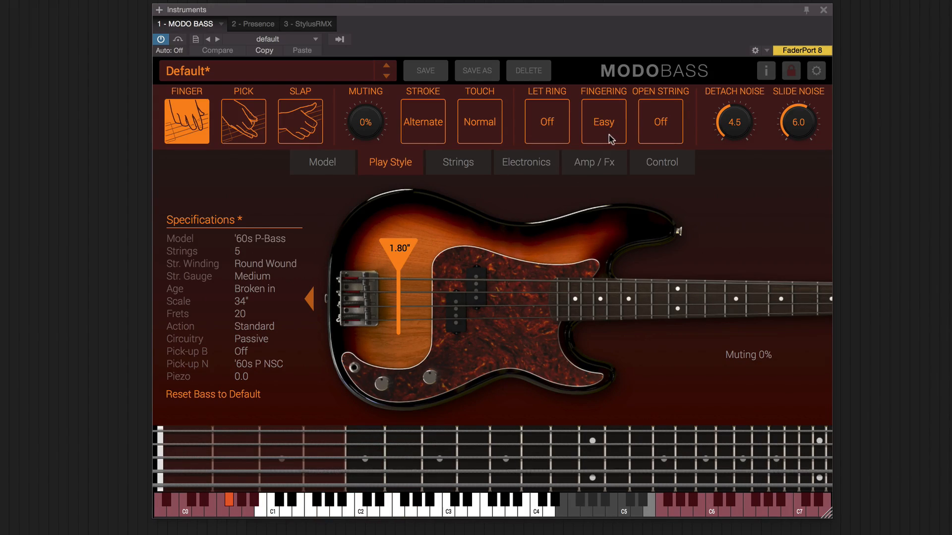
# Step: Set the fingering mode to Nearest and try the 4-string and 4 Drop D setups before returning to 5 strings
pyautogui.click(610, 137)
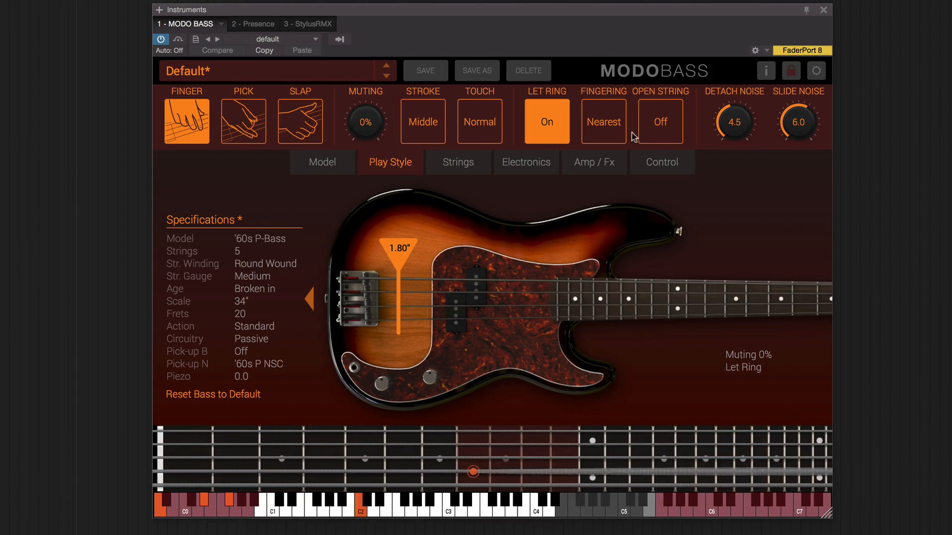
pyautogui.click(472, 167)
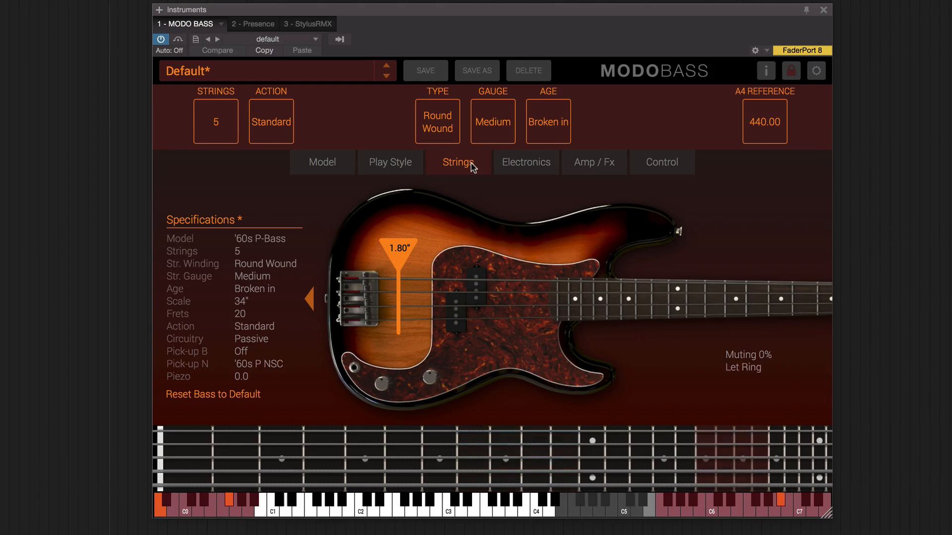
pyautogui.click(213, 128)
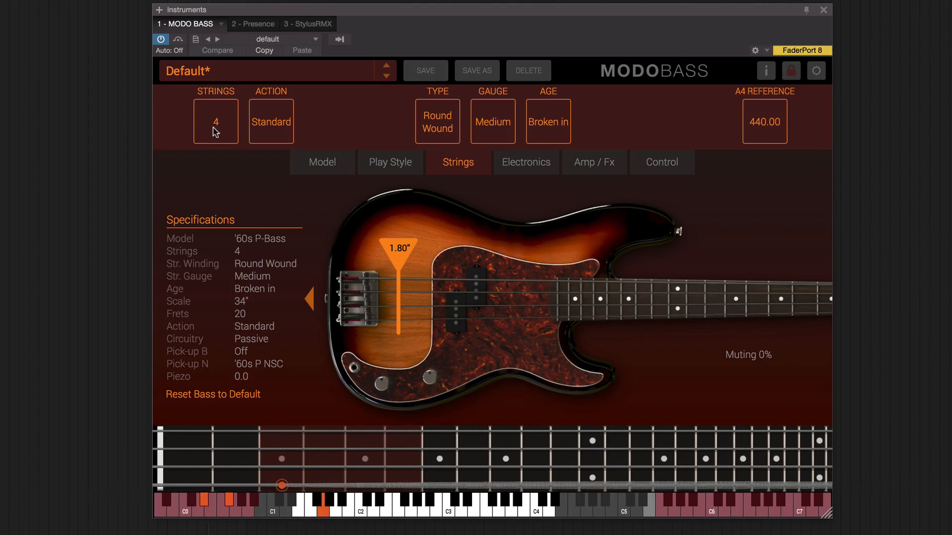
pyautogui.click(218, 129)
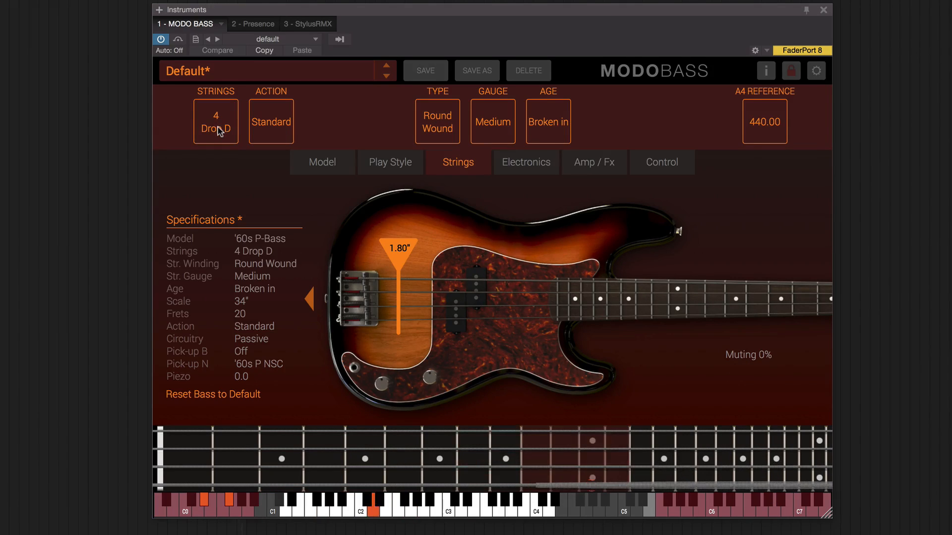
pyautogui.click(219, 130)
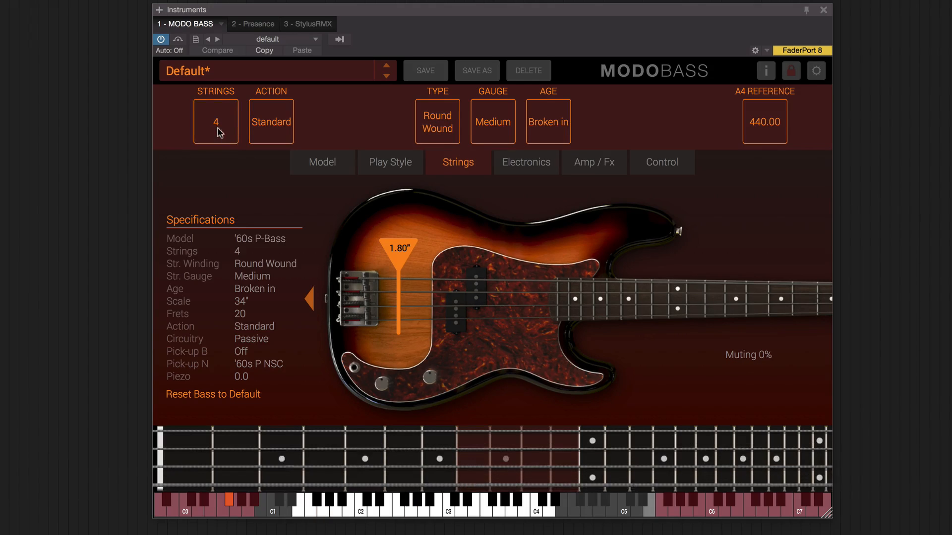
pyautogui.click(218, 131)
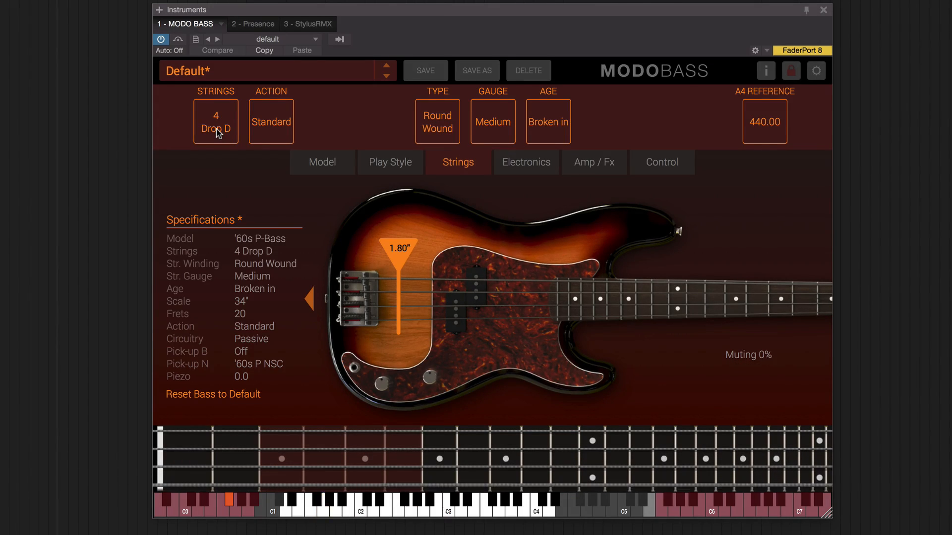
pyautogui.click(218, 131)
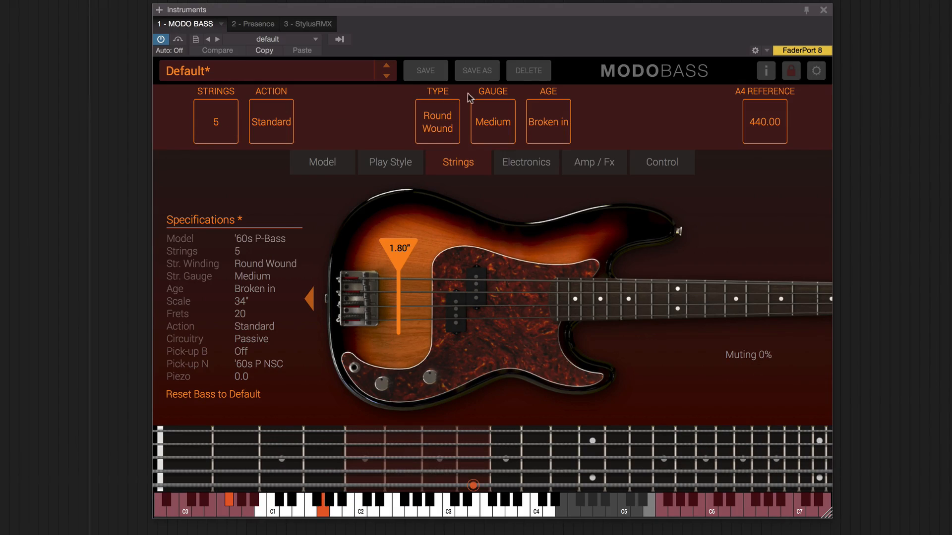
# Step: Set the string type to Flat Wound and move the plucking position to 5.47"
pyautogui.click(440, 127)
pyautogui.moveTo(389, 250); pyautogui.dragTo(482, 252)
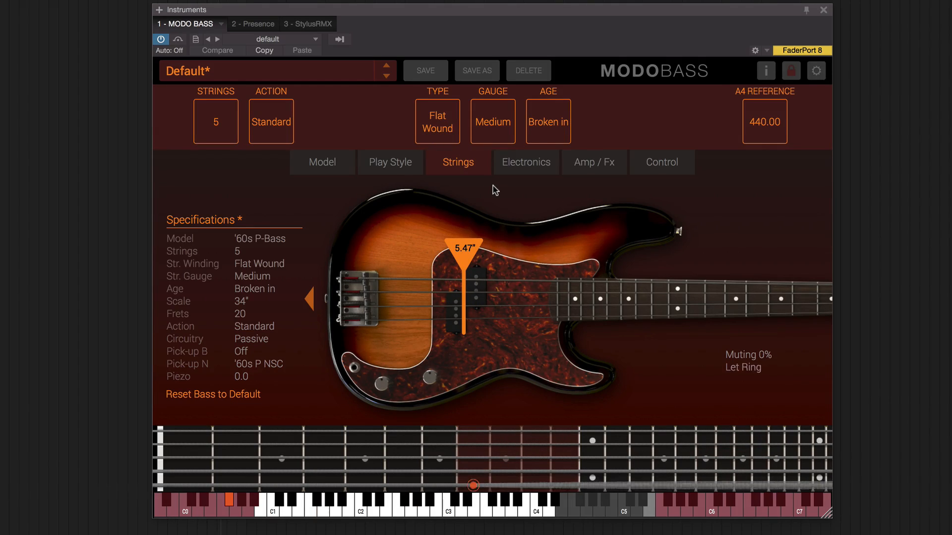
# Step: Try the Heavy gauge and New age, leaving the strings at Light gauge, Round Wound and Broken in
pyautogui.click(500, 135)
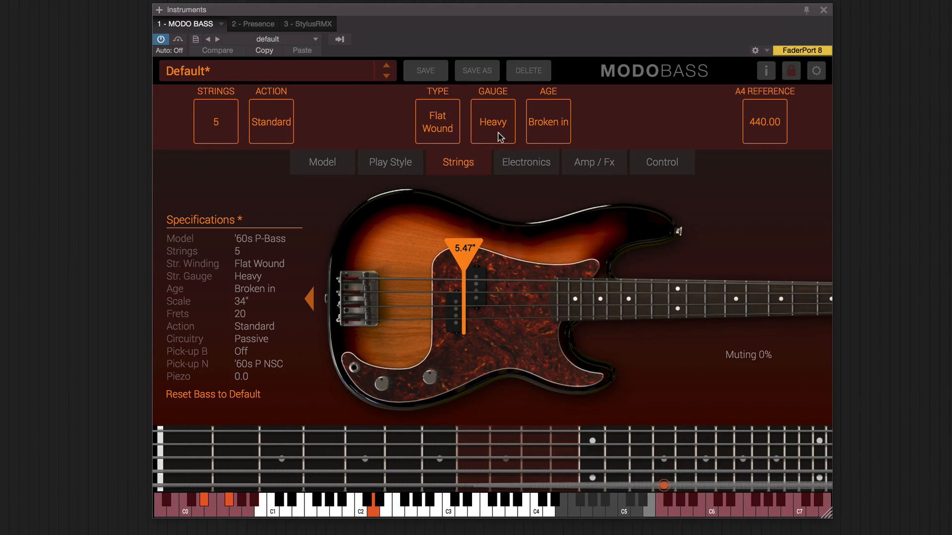
pyautogui.click(499, 134)
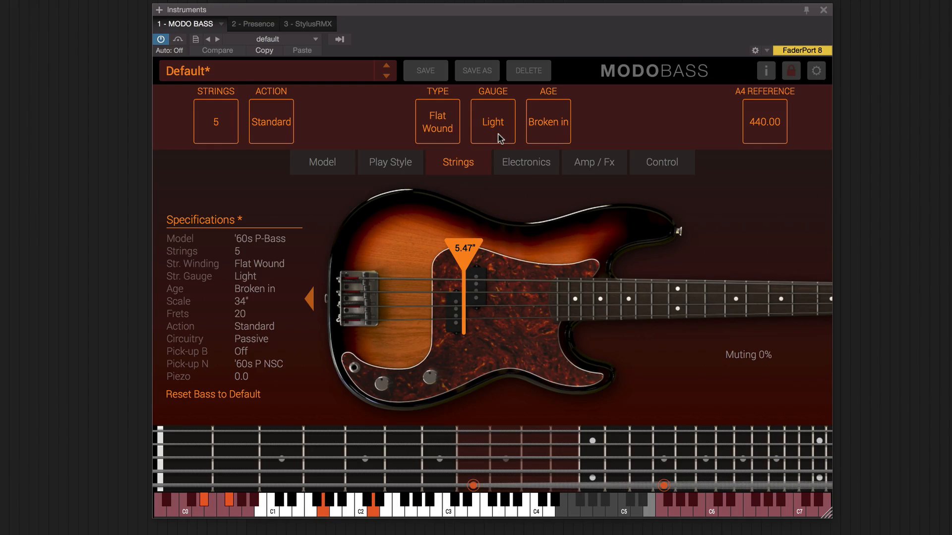
pyautogui.click(445, 135)
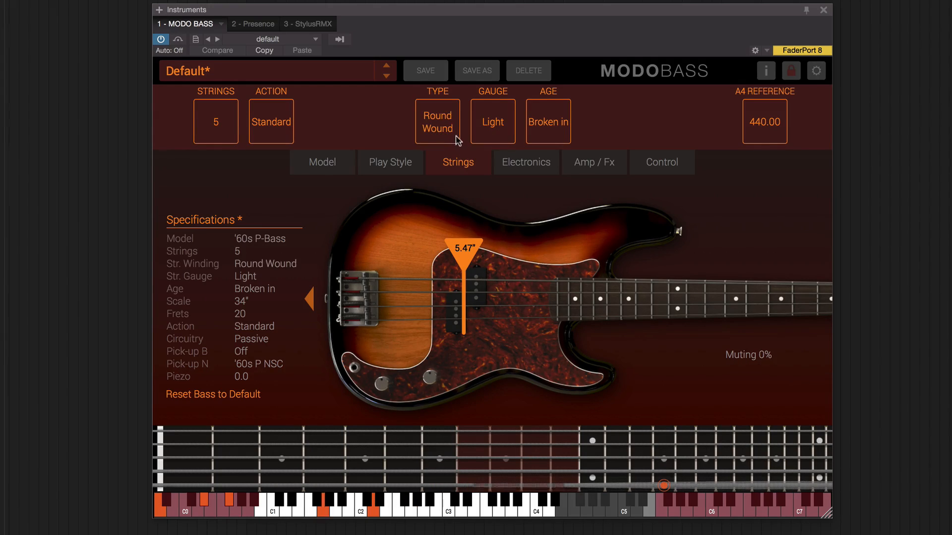
pyautogui.click(549, 130)
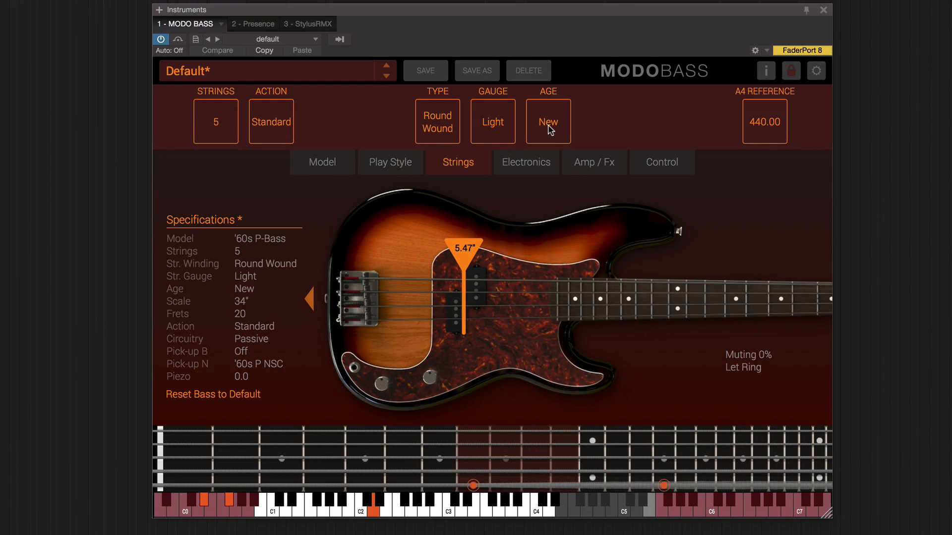
pyautogui.click(549, 130)
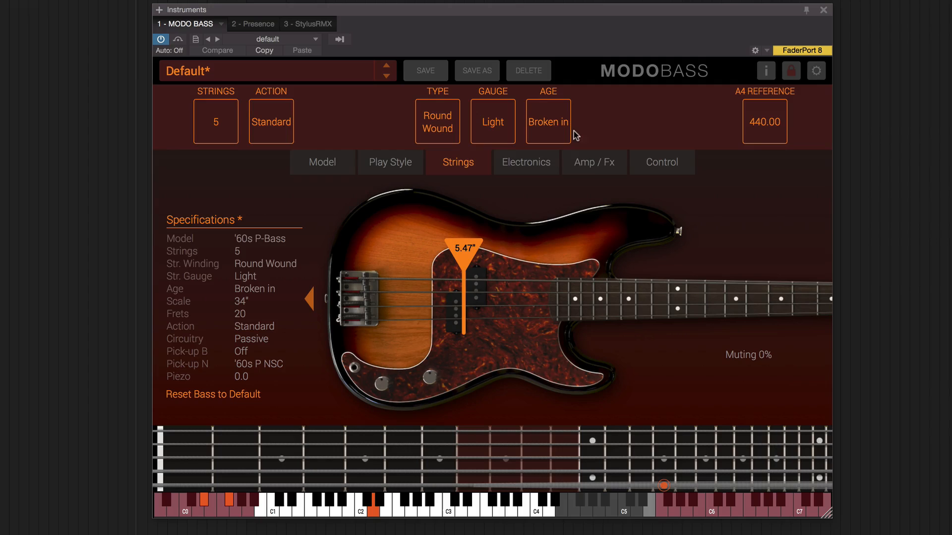
# Step: Try the '70s P SC and Devil SC neck pickups and set the neck pickup to Bass Man 5 HB
pyautogui.click(546, 161)
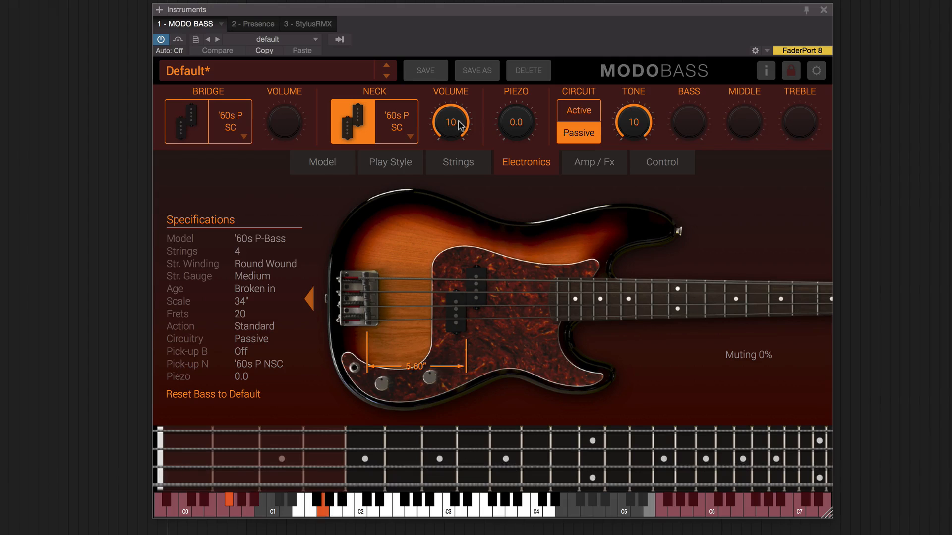
pyautogui.click(410, 134)
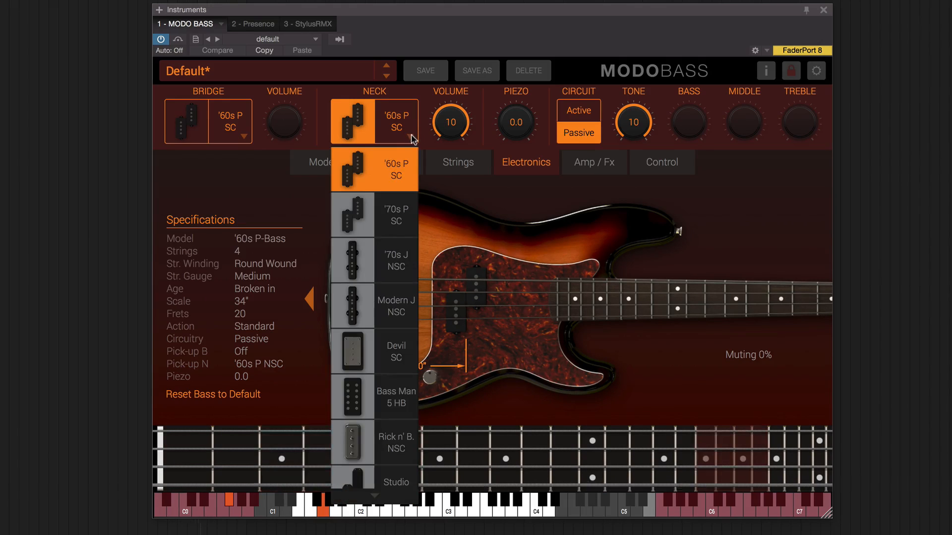
pyautogui.click(388, 207)
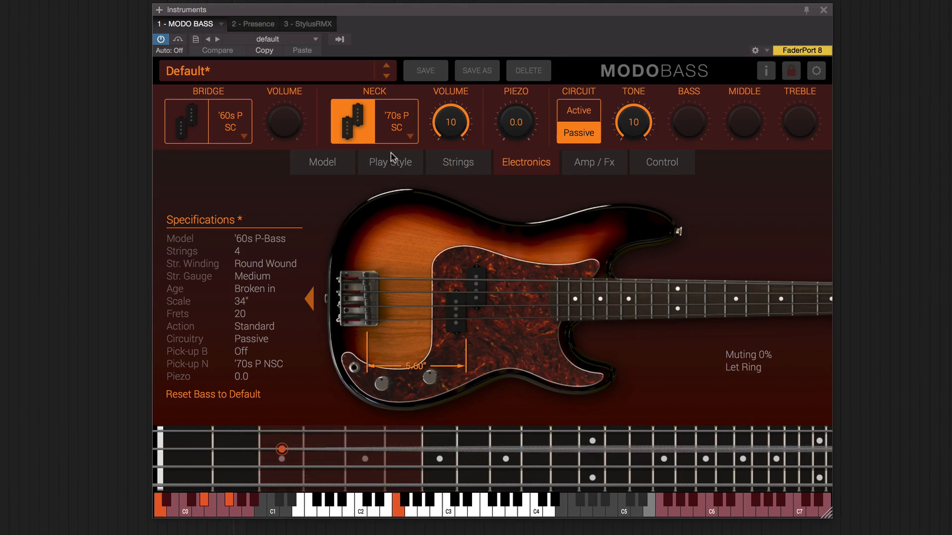
pyautogui.click(411, 136)
pyautogui.click(385, 342)
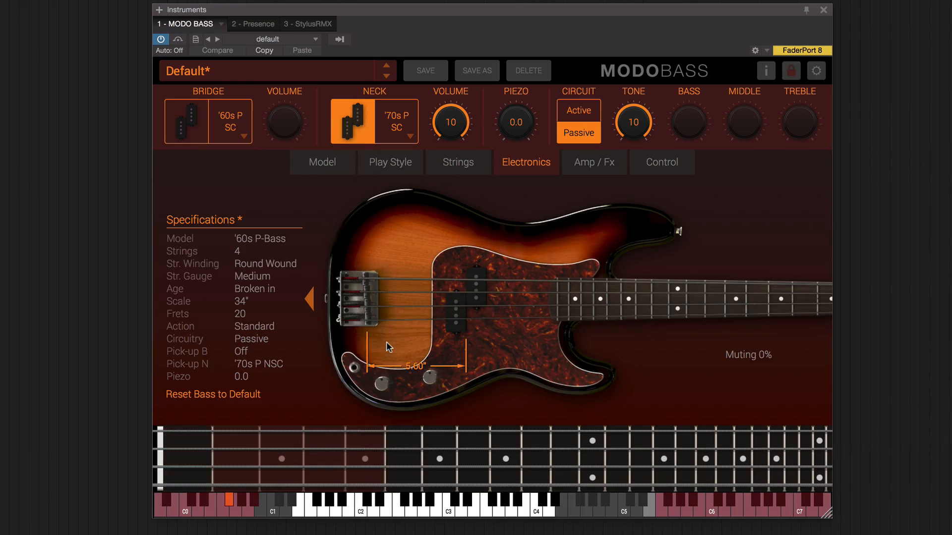
pyautogui.click(410, 136)
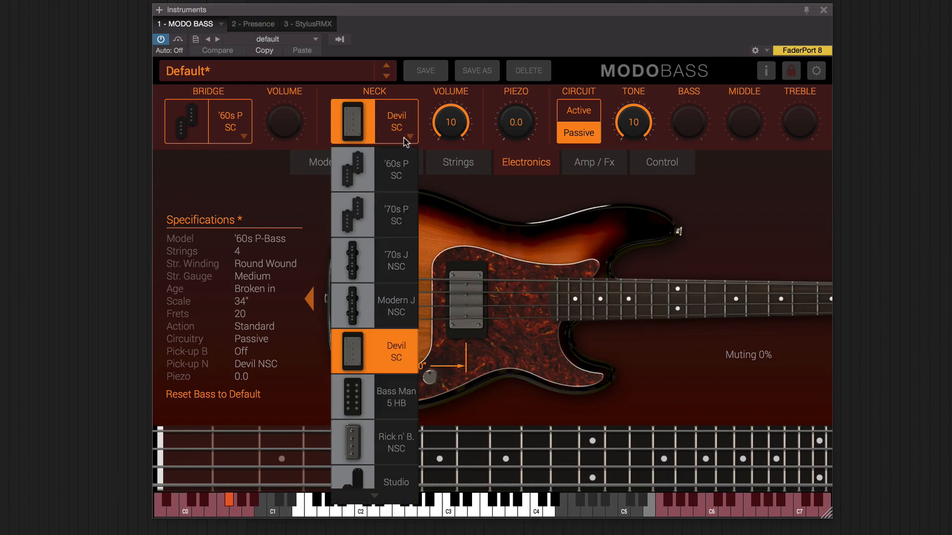
pyautogui.click(387, 399)
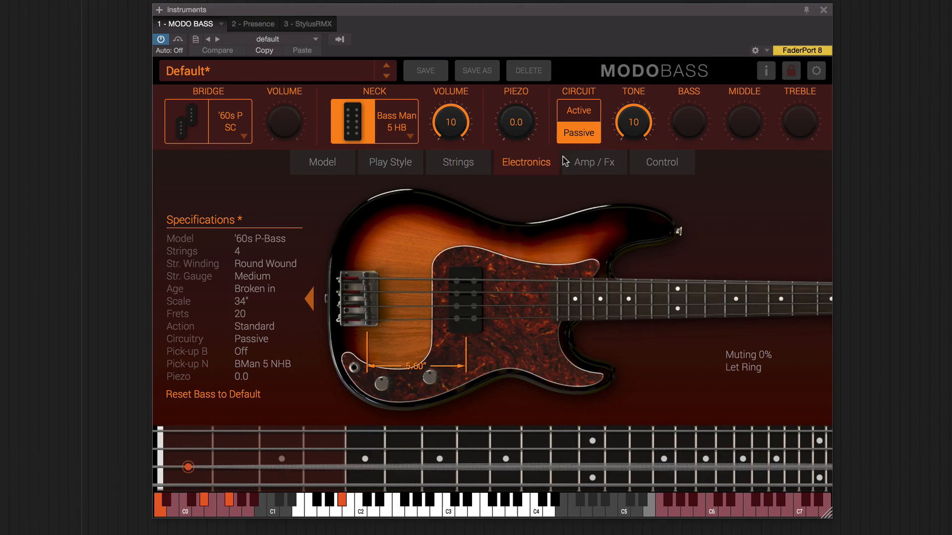
# Step: Switch the circuit to Active and set middle to 7.1, bass to 6.8 and piezo to 5.0
pyautogui.click(570, 110)
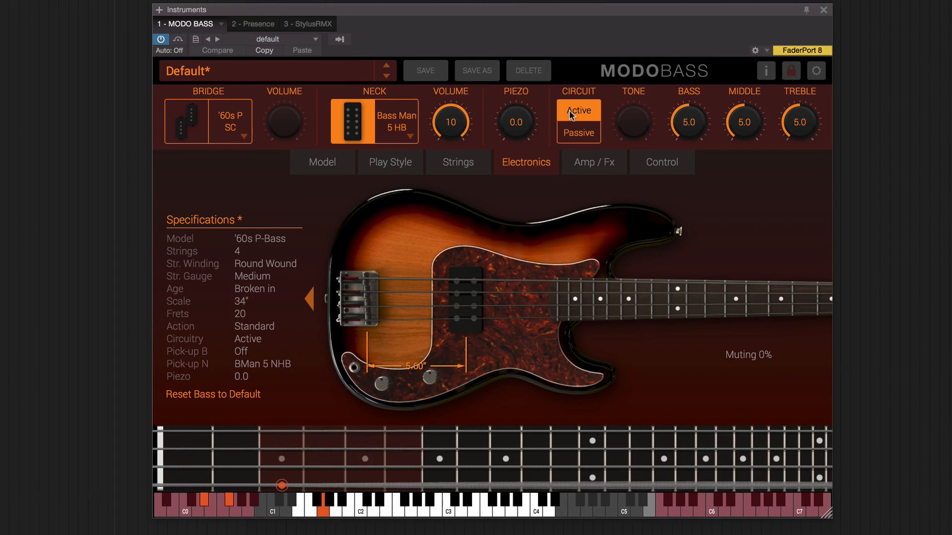
pyautogui.moveTo(746, 120); pyautogui.dragTo(754, 86)
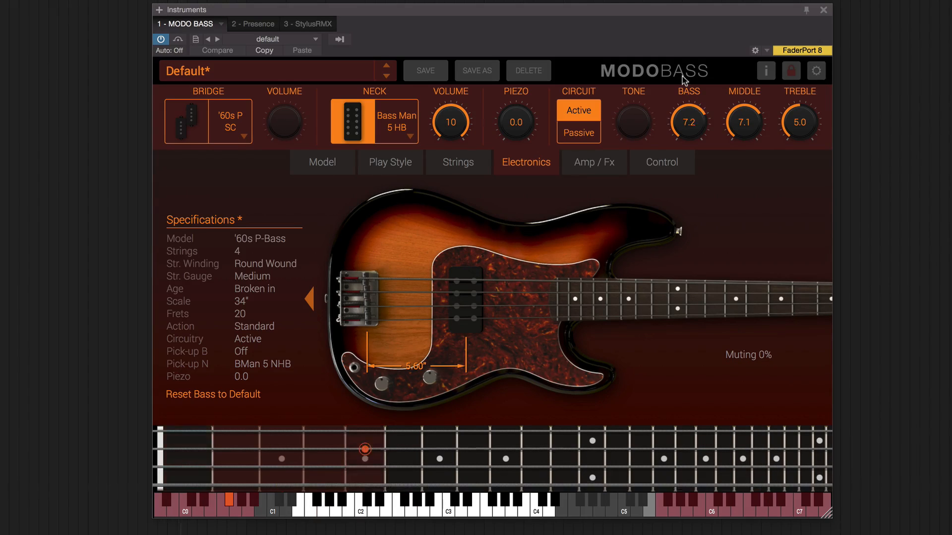
pyautogui.moveTo(684, 80); pyautogui.dragTo(688, 98)
pyautogui.moveTo(521, 103); pyautogui.dragTo(515, 37)
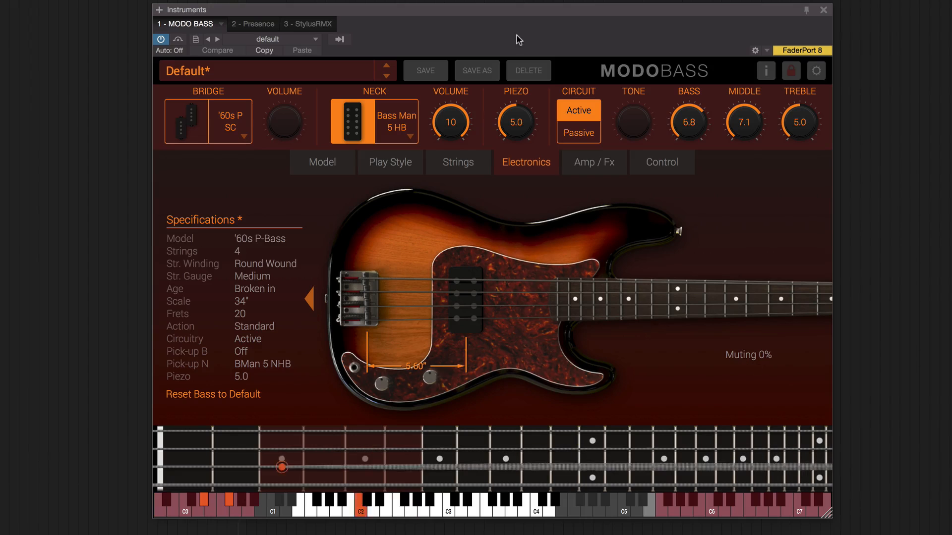
# Step: Choose the Tube amp in the amp room and enable its Punch and Harm. switches
pyautogui.click(601, 161)
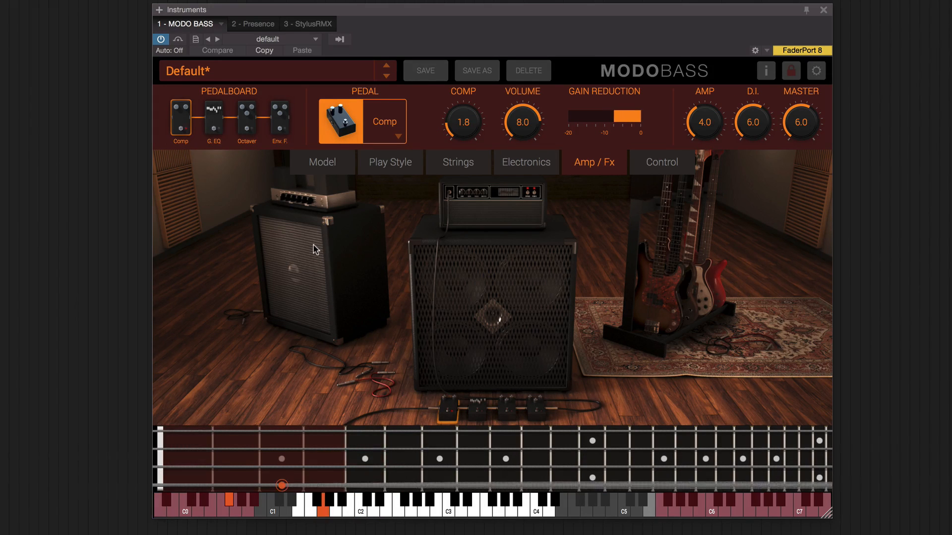
pyautogui.click(351, 269)
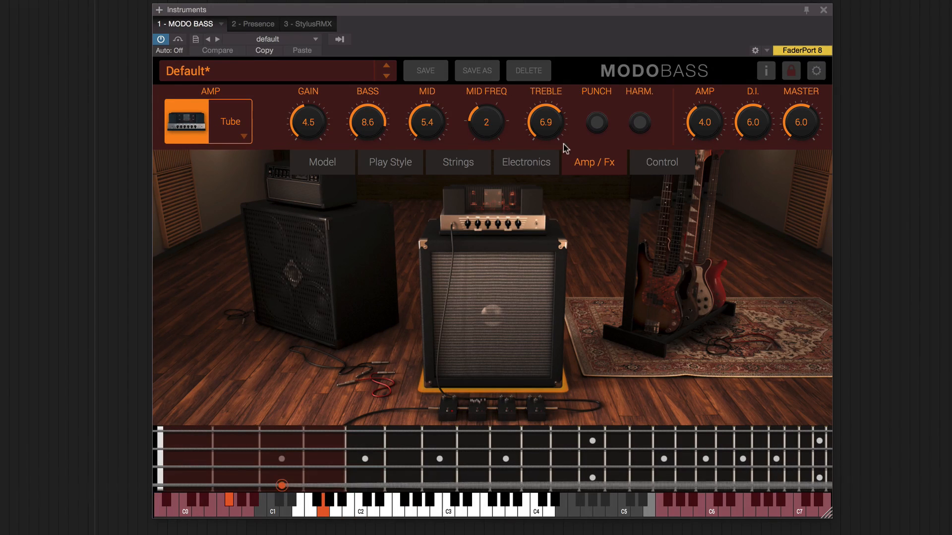
pyautogui.click(596, 124)
pyautogui.click(640, 122)
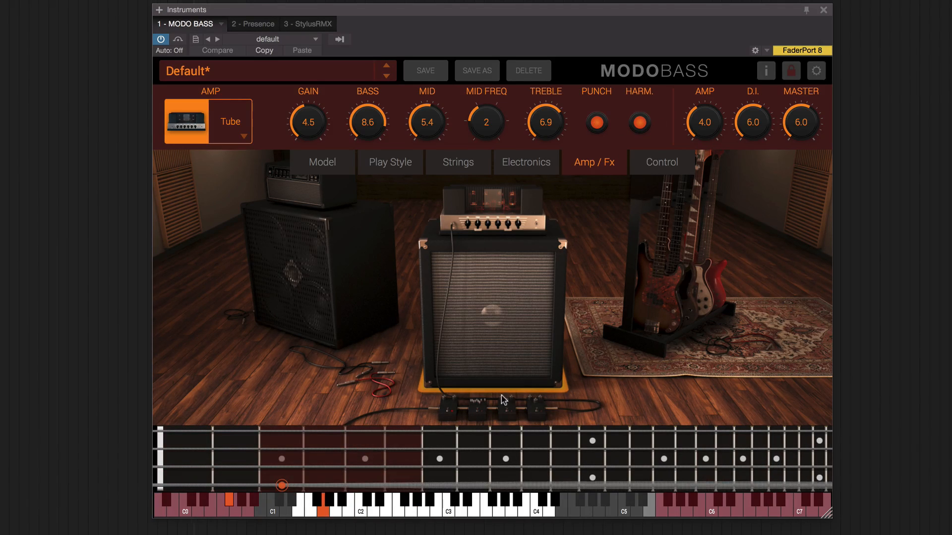
# Step: Look at the Octaver and Comp pedals and replace the Graphic EQ pedal with a Chorus at depth 5.7
pyautogui.click(505, 411)
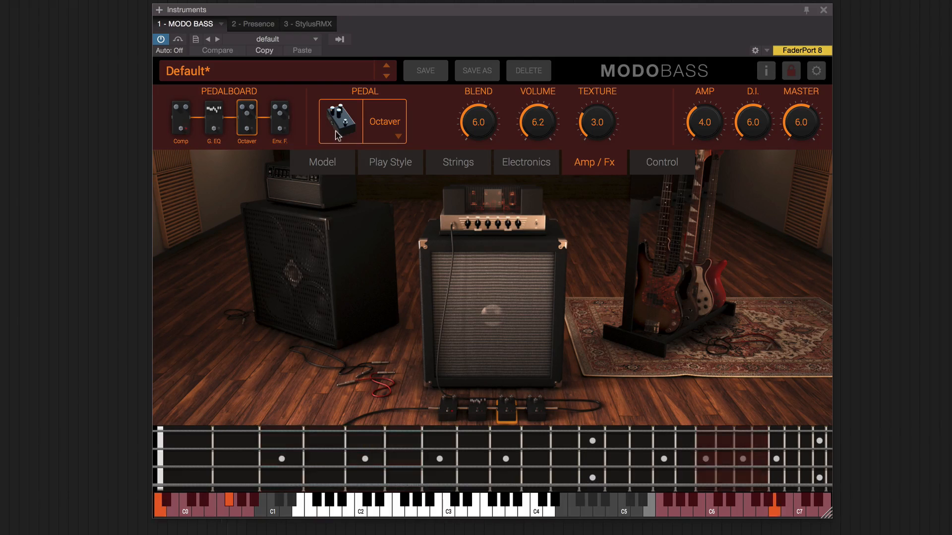
pyautogui.click(180, 130)
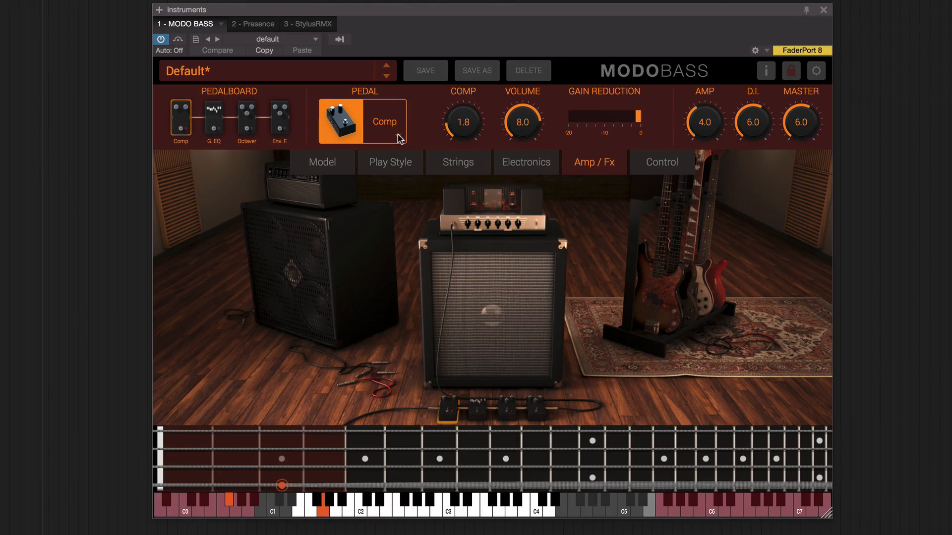
pyautogui.click(221, 128)
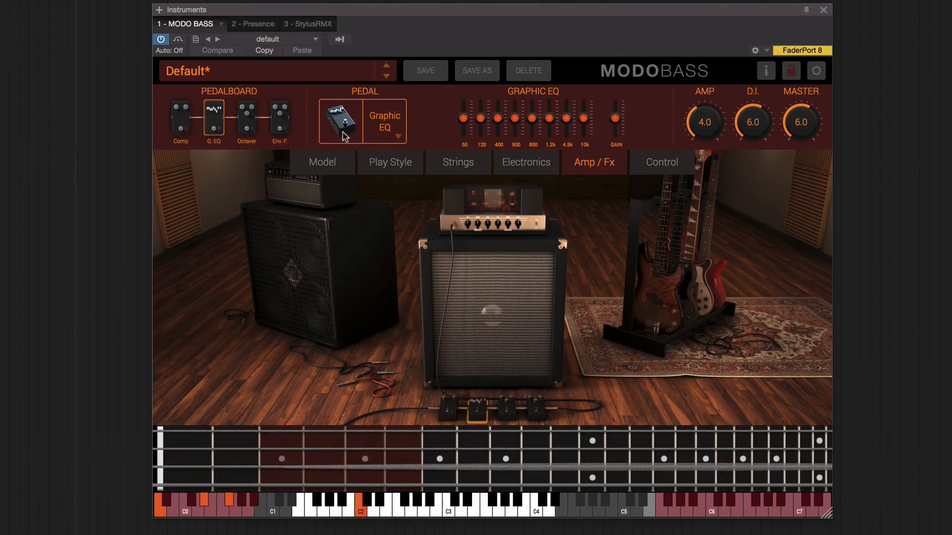
pyautogui.click(396, 136)
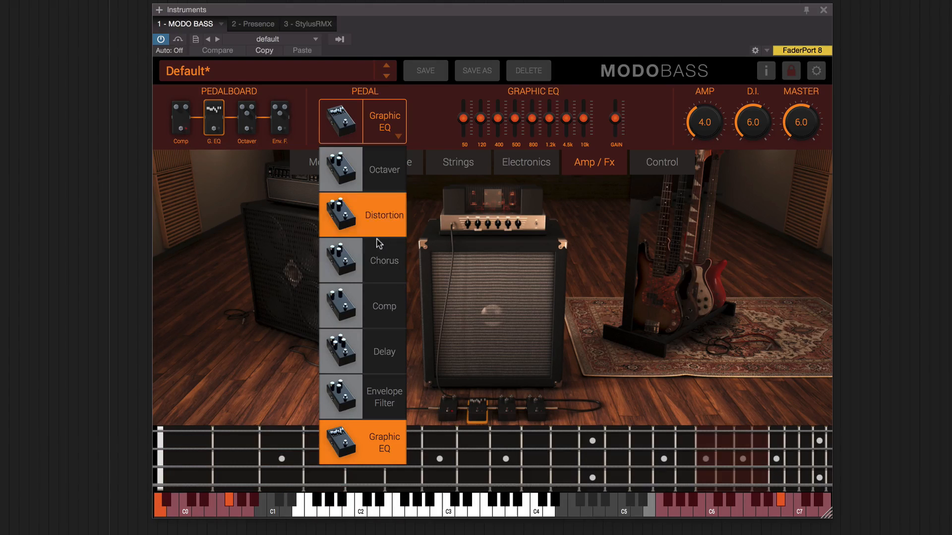
pyautogui.click(377, 255)
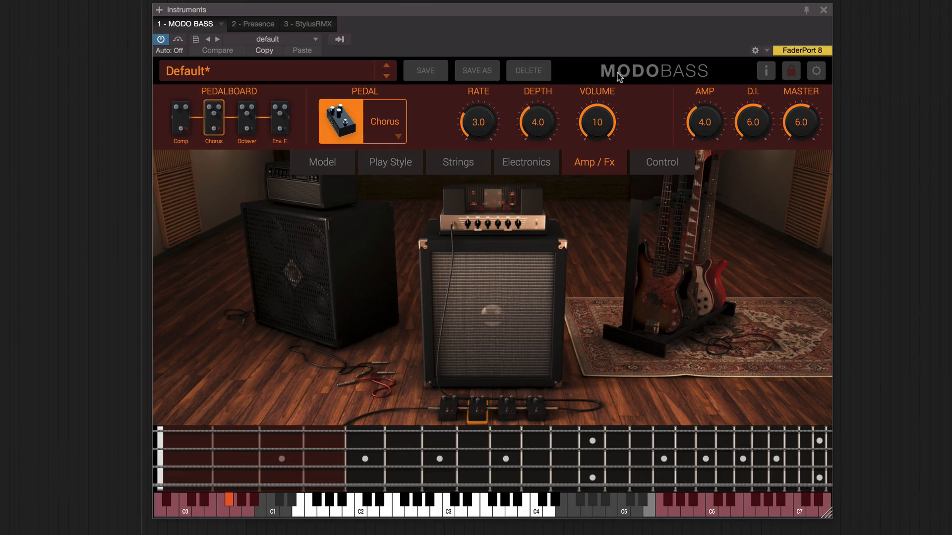
pyautogui.moveTo(554, 114); pyautogui.dragTo(550, 97)
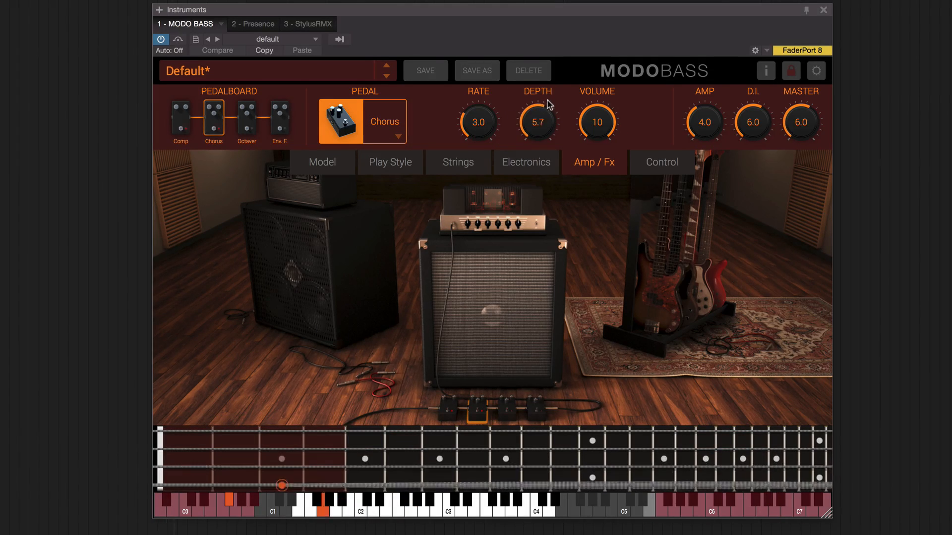